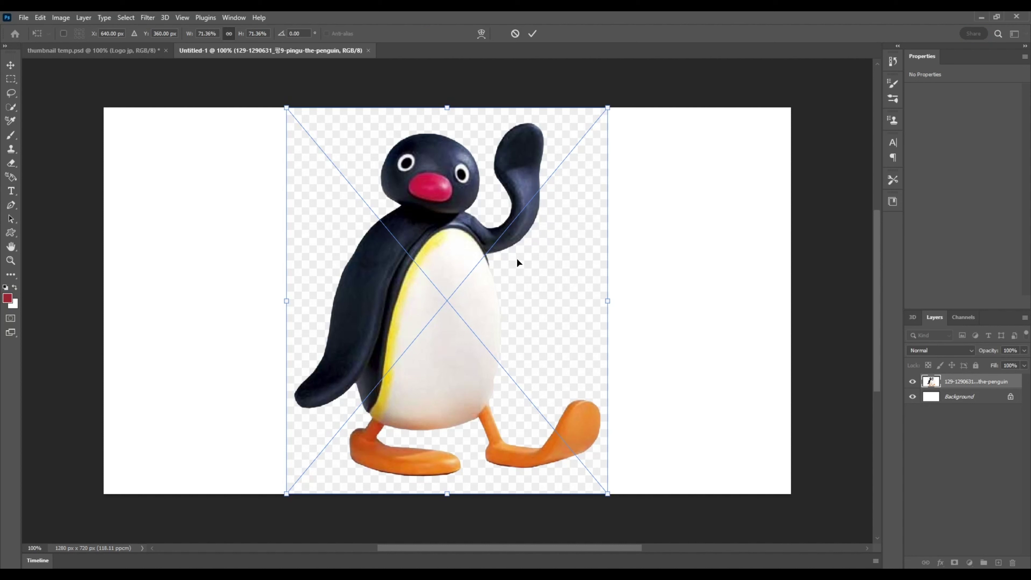
Commit the placed penguin image, then unlock and delete the Background layer
click(533, 33)
click(1012, 397)
key(Delete)
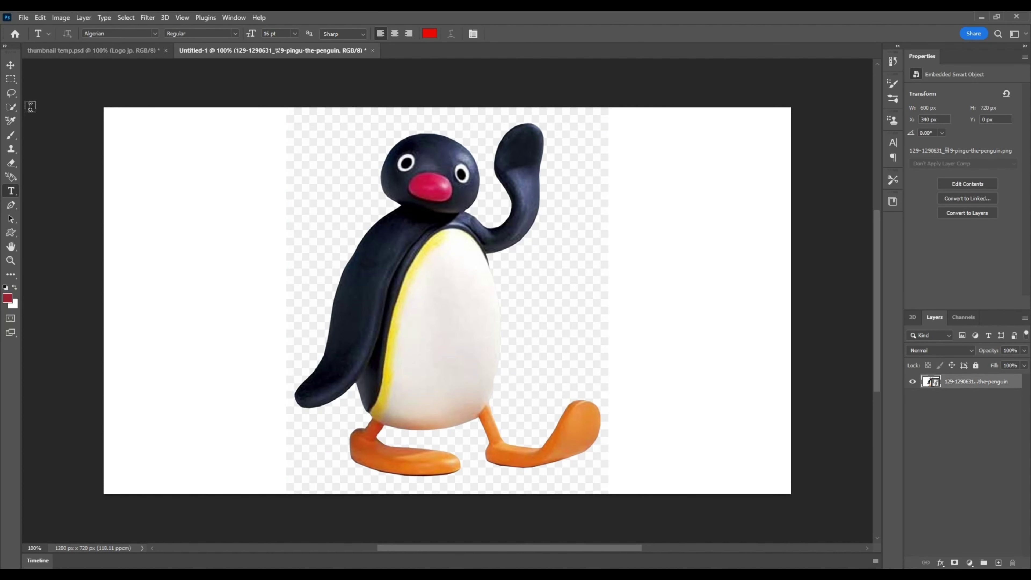
click(11, 107)
Quick-select the white area left of the penguin, clearing and redoing the selection once
mouse_move(109, 118)
mouse_down()
mouse_move(255, 142)
mouse_move(306, 179)
mouse_move(283, 266)
mouse_up()
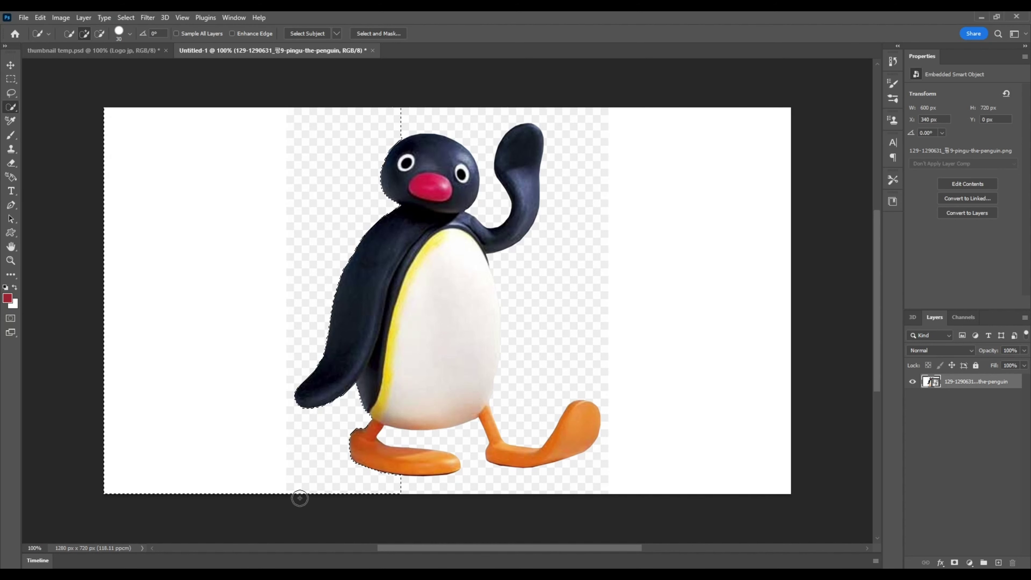
mouse_move(486, 495)
mouse_down()
mouse_move(476, 465)
mouse_move(552, 484)
mouse_move(647, 481)
mouse_move(695, 427)
mouse_move(718, 330)
mouse_move(707, 238)
mouse_up()
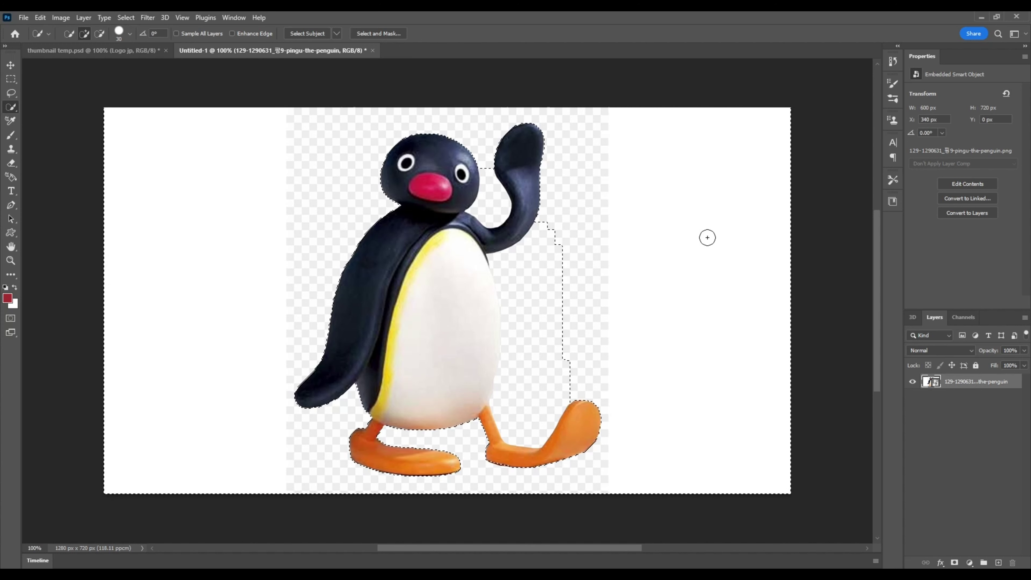
mouse_move(610, 194)
mouse_down()
mouse_move(529, 286)
mouse_move(520, 357)
mouse_move(506, 323)
mouse_move(516, 271)
mouse_up()
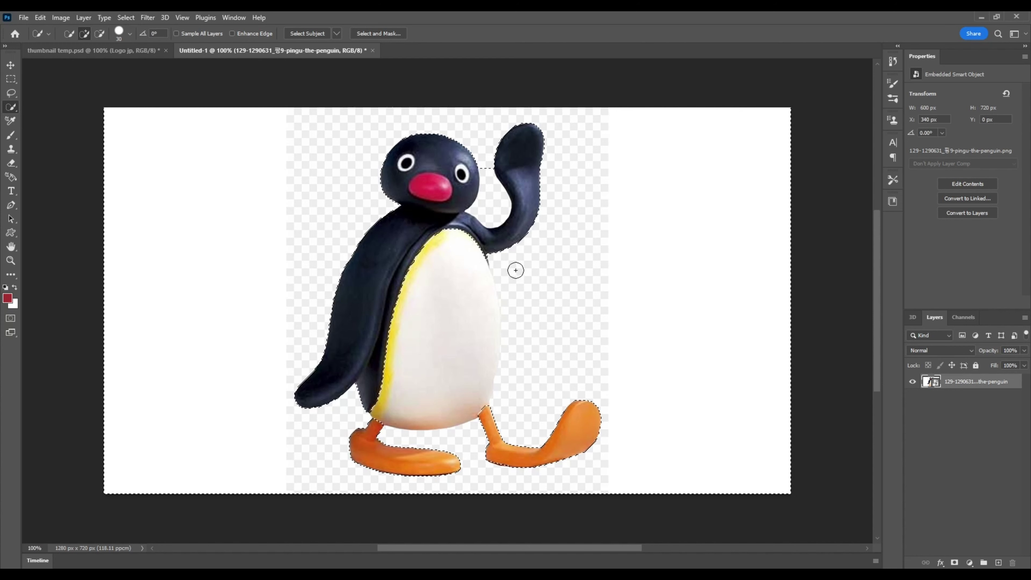
right_click(527, 275)
click(540, 282)
drag(329, 129, 151, 300)
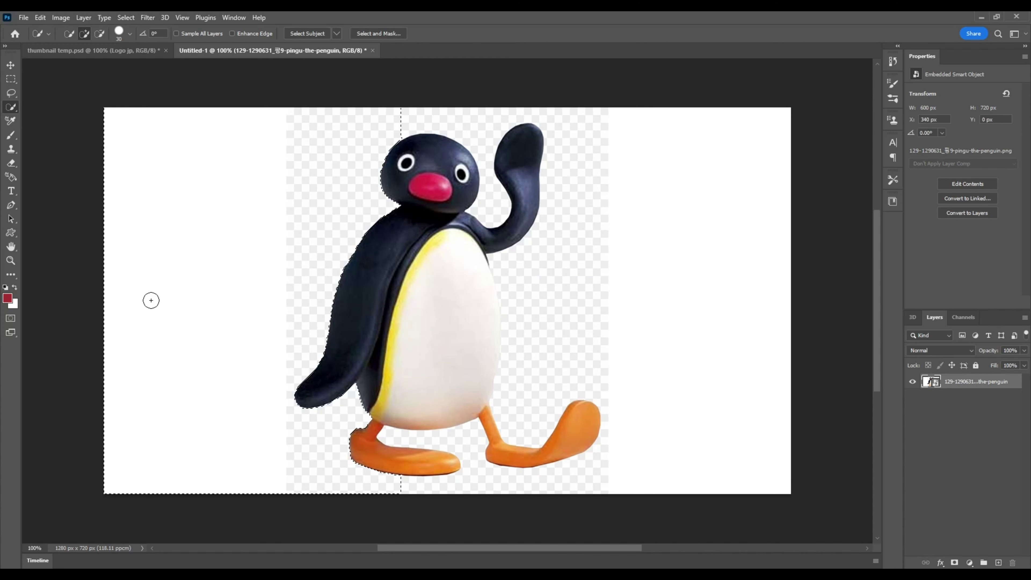
Trim the selection to the left strip, invert it, and add a layer mask
alt+click(195, 410)
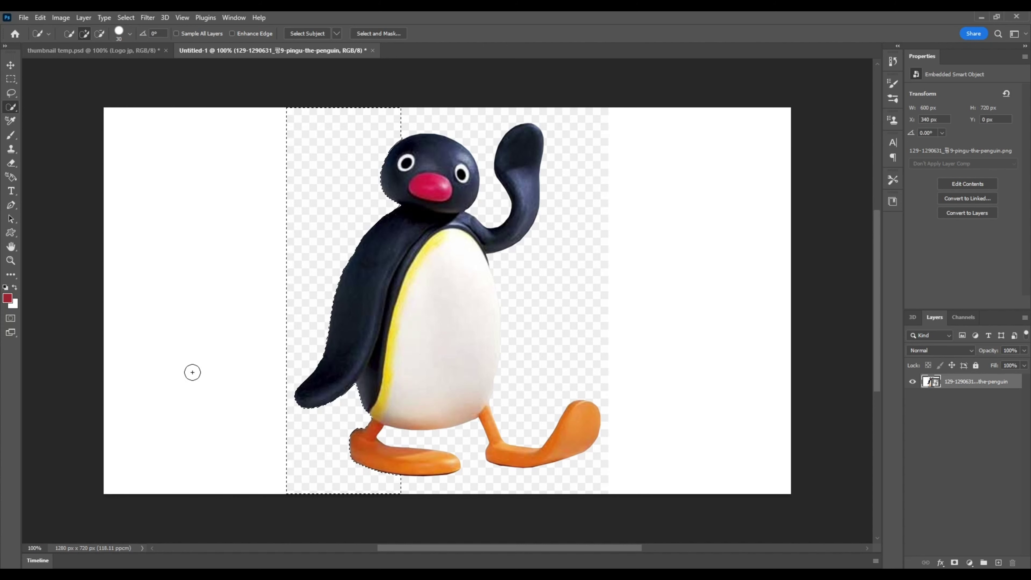
click(126, 17)
click(138, 60)
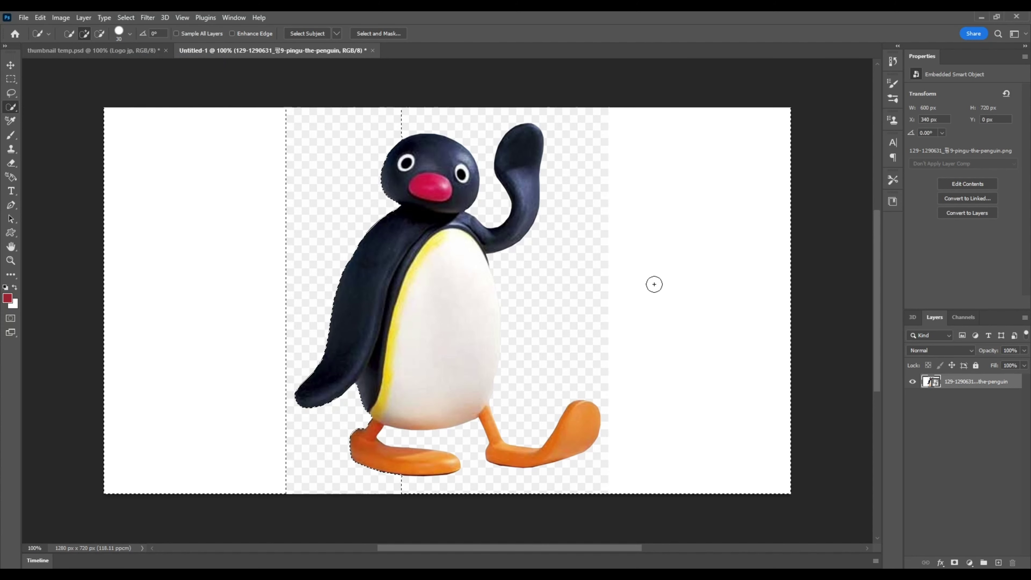
click(954, 563)
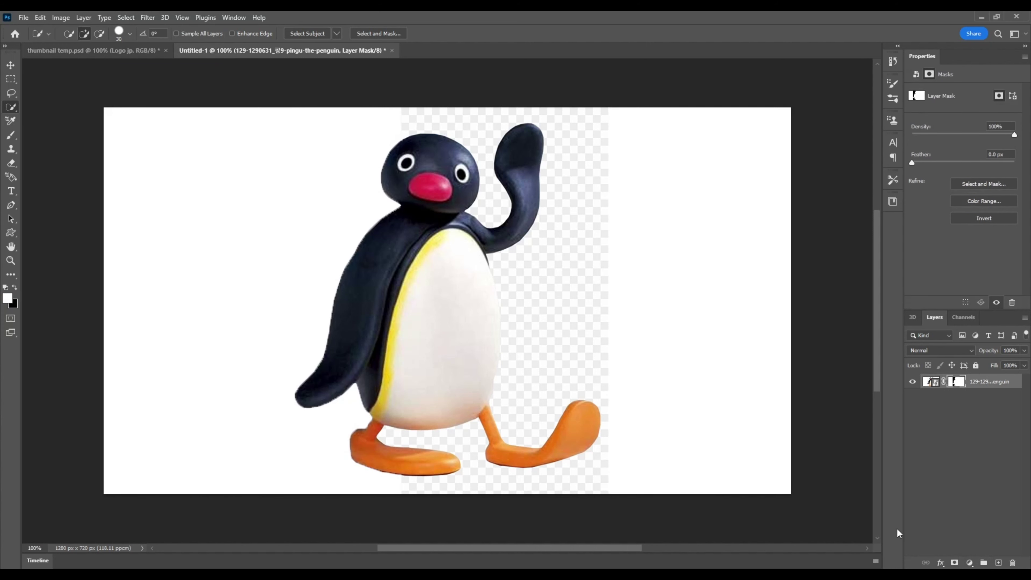
Fill the mask white over the transparent areas right of the belly and beside the raised arm
mouse_move(516, 261)
mouse_down()
mouse_move(551, 368)
mouse_move(533, 385)
mouse_up()
key(alt+BackSpace)
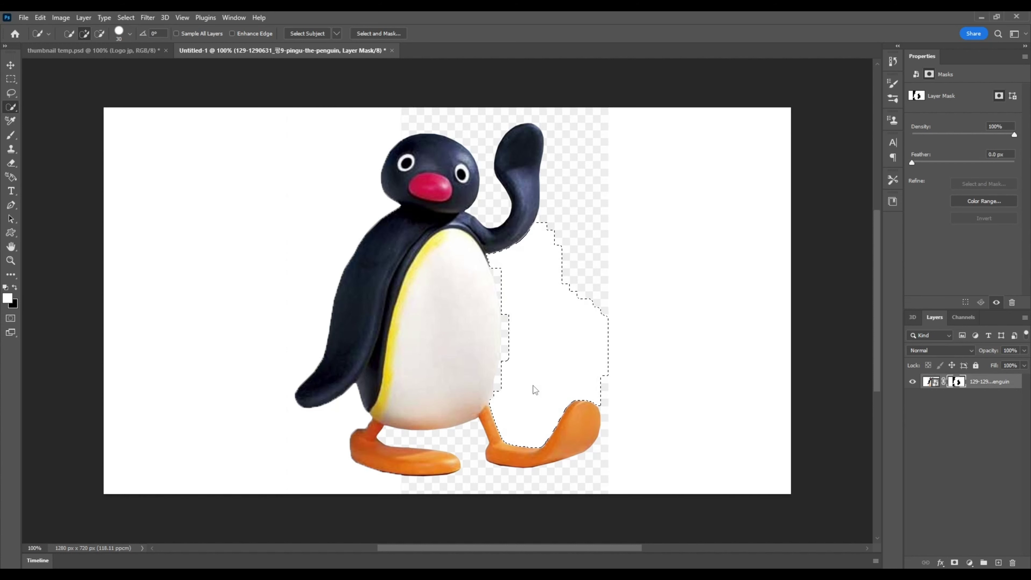
mouse_move(568, 138)
mouse_down()
mouse_move(602, 219)
mouse_move(617, 143)
mouse_move(630, 304)
mouse_up()
key(alt+BackSpace)
Reselect the transparent strip along the raised arm's right edge
right_click(635, 318)
click(643, 317)
click(563, 205)
drag(590, 238, 629, 322)
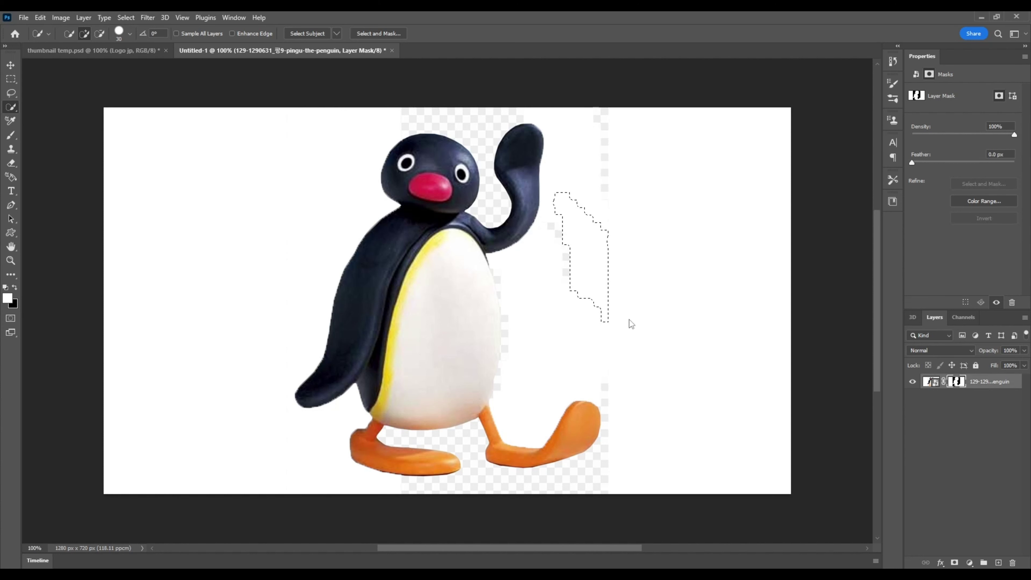
drag(553, 228, 581, 280)
drag(583, 96, 634, 199)
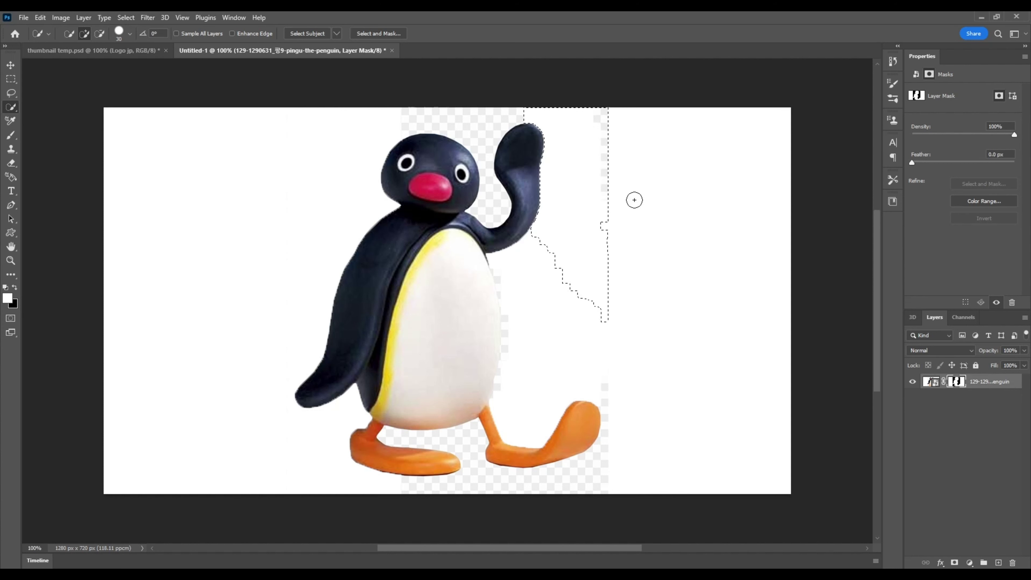
Select the small transparent patches beside the belly, deselecting between tries
mouse_move(513, 303)
mouse_down()
mouse_move(502, 279)
mouse_move(516, 352)
mouse_up()
right_click(512, 349)
click(528, 354)
drag(495, 396, 511, 318)
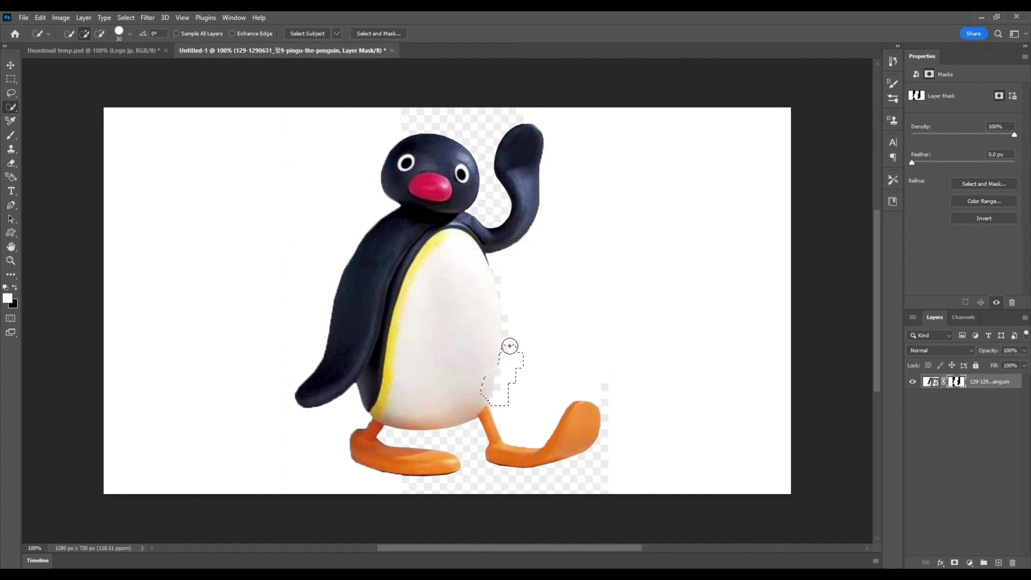
right_click(510, 317)
click(524, 322)
drag(502, 278, 510, 353)
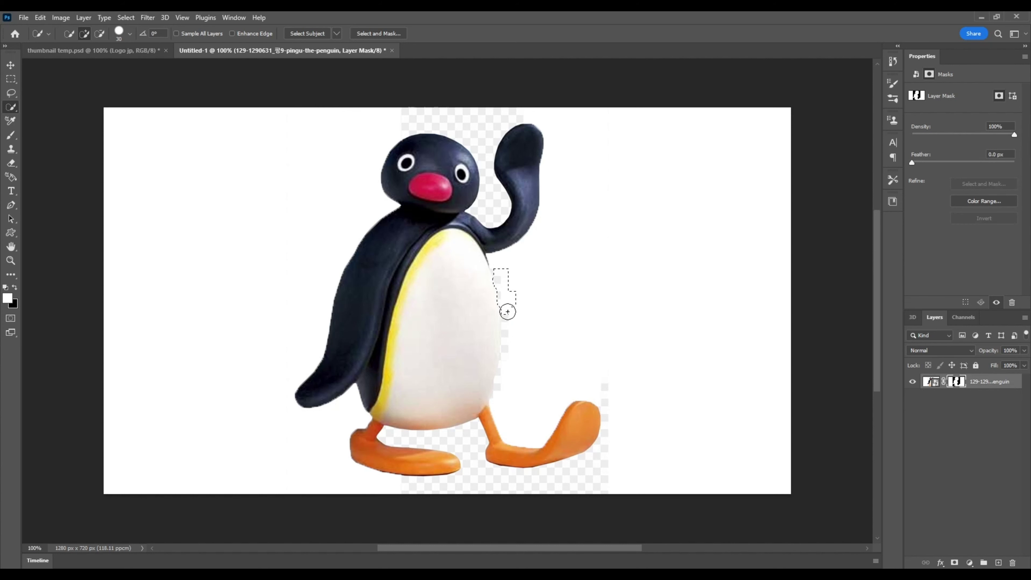
Fill the mask white in the gaps between the penguin's legs
right_click(510, 352)
click(519, 357)
key(alt+BackSpace)
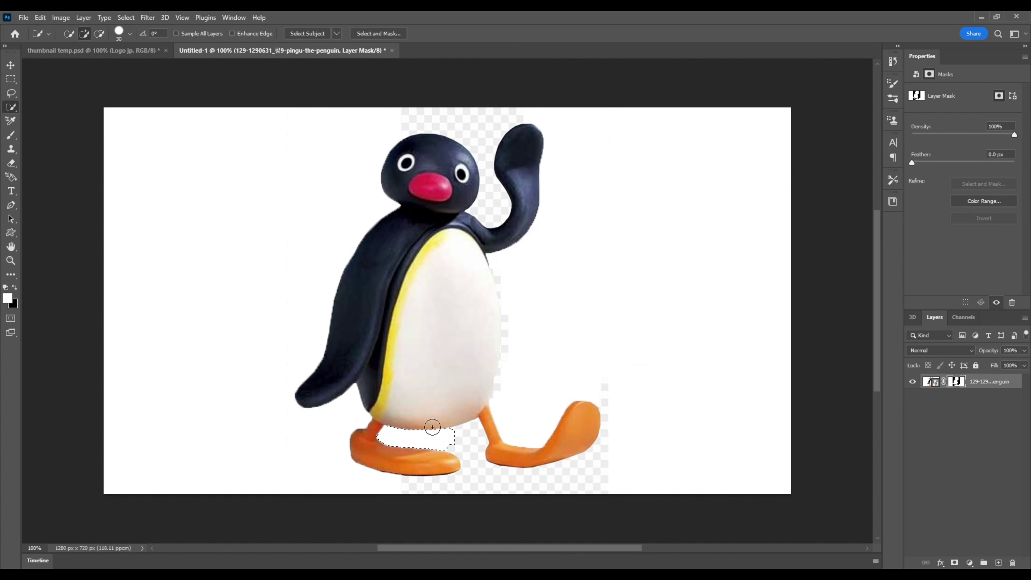
drag(472, 448, 477, 456)
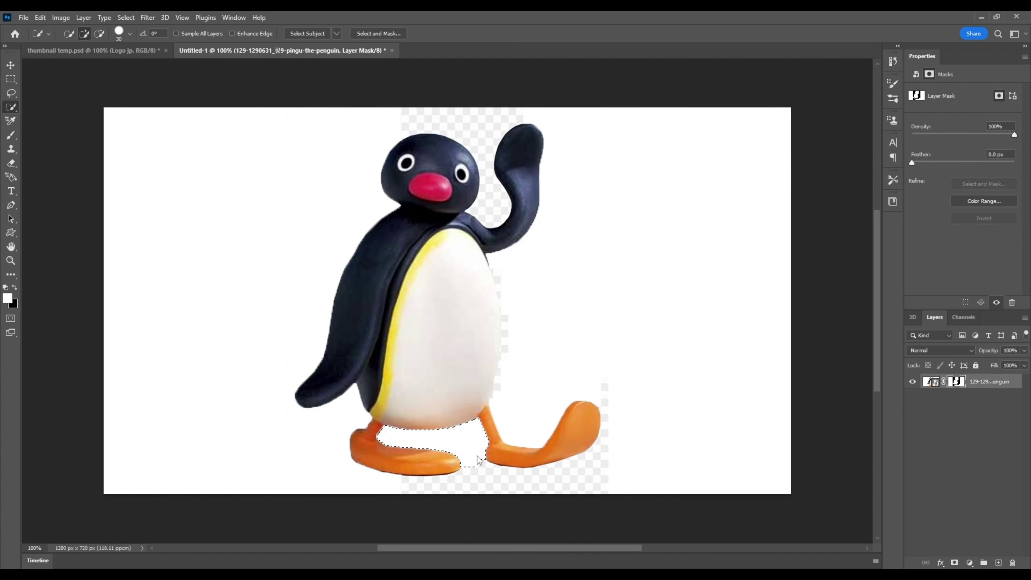
right_click(486, 483)
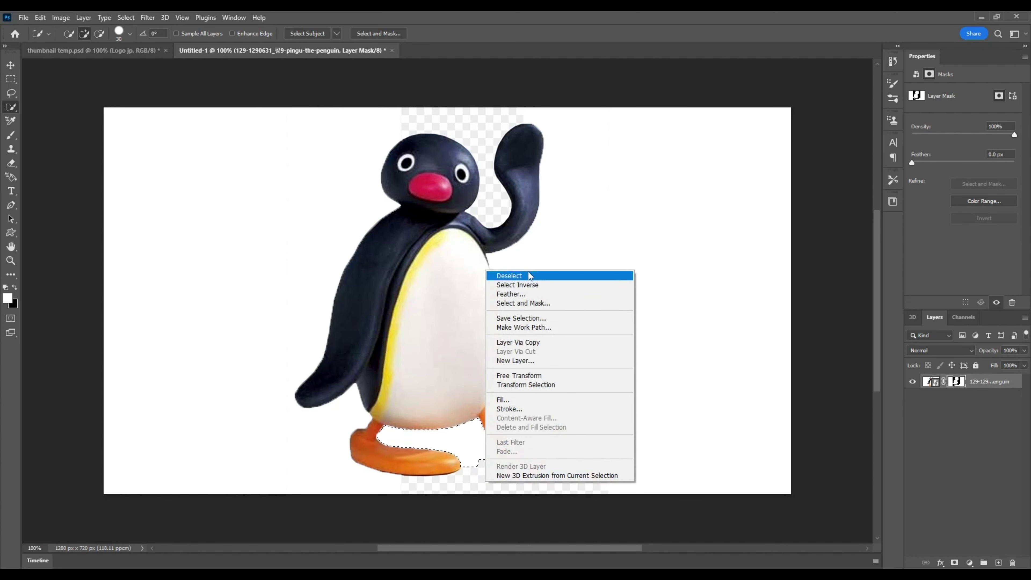
click(526, 276)
drag(487, 483, 490, 485)
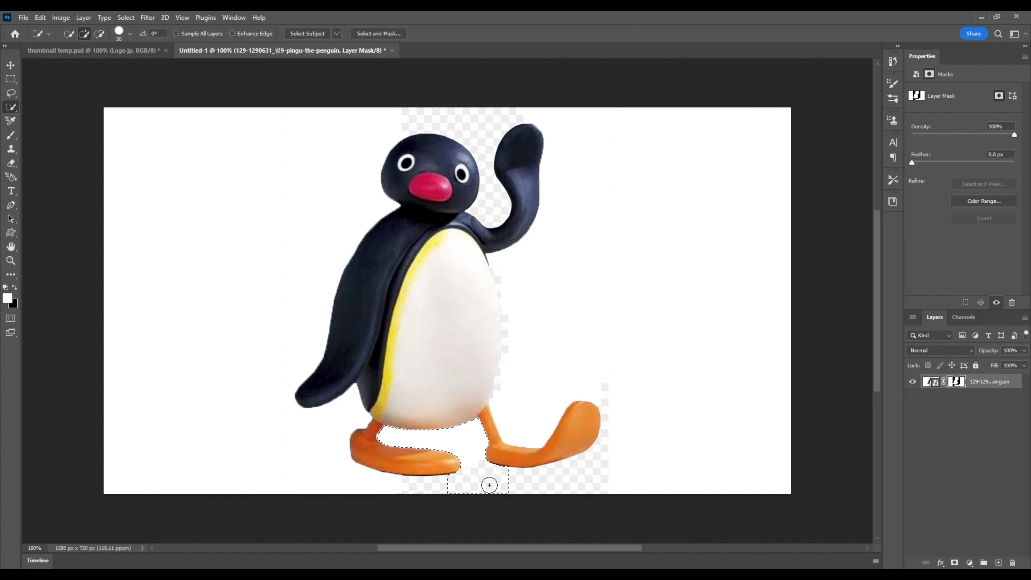
key(alt+BackSpace)
Select and fill the area under the right foot with white
click(585, 469)
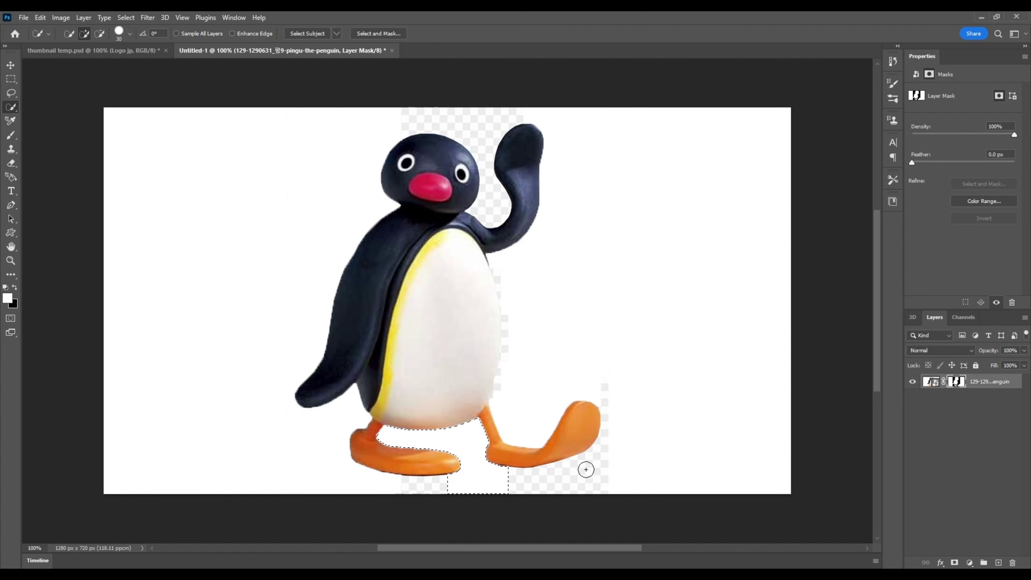
drag(586, 470, 556, 486)
key(alt+BackSpace)
right_click(570, 486)
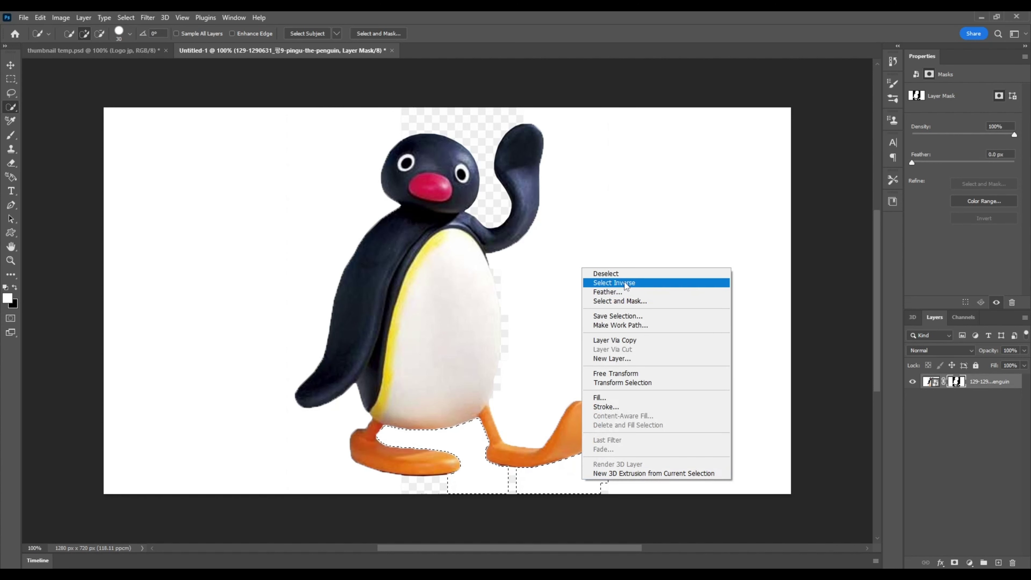
click(616, 275)
Select the areas below the left foot, between the feet and right of the right foot, then deselect
drag(421, 483, 442, 487)
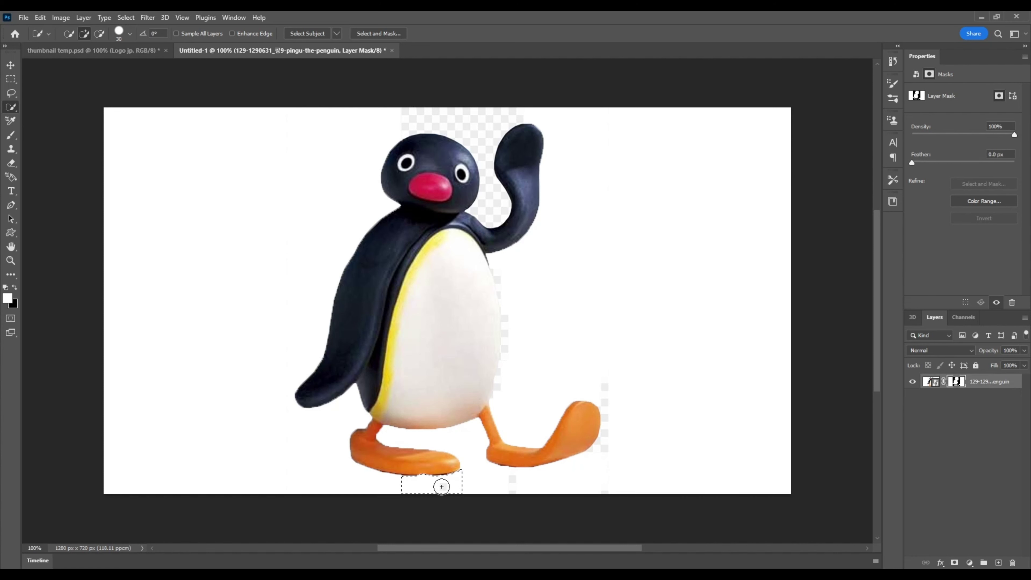
drag(443, 491, 515, 483)
right_click(615, 395)
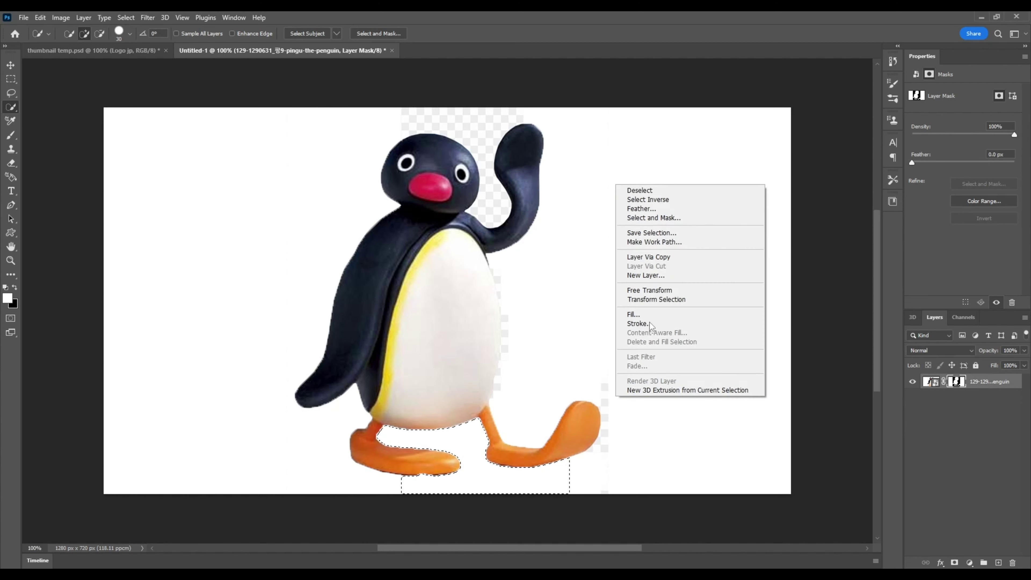
click(640, 190)
drag(612, 385, 614, 452)
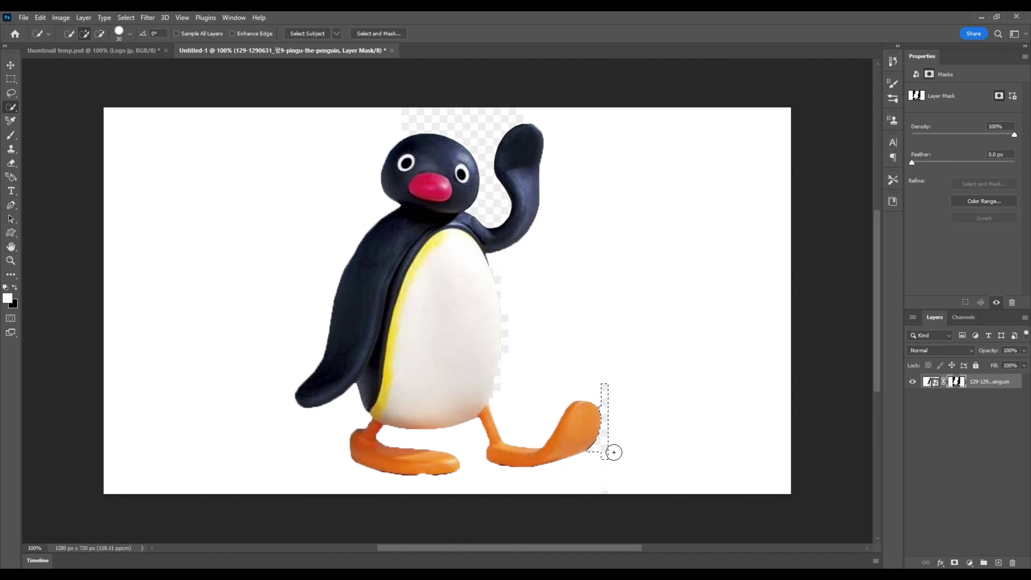
right_click(605, 369)
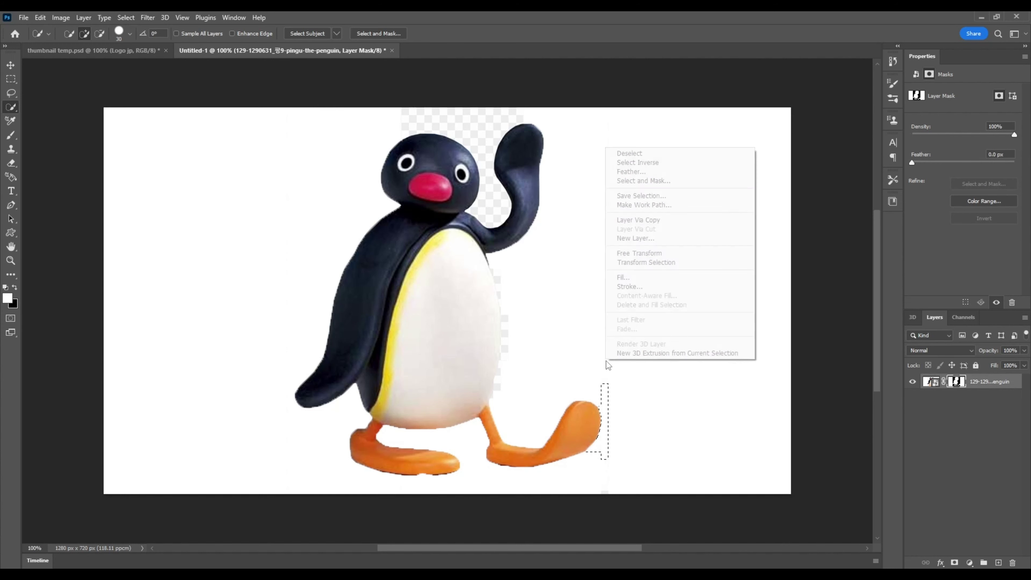
click(630, 153)
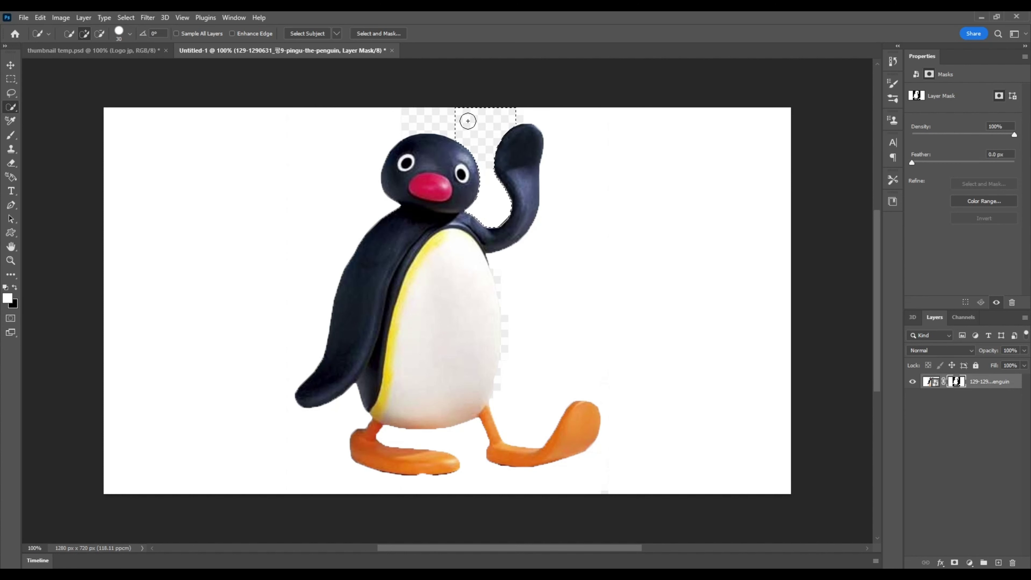
Fill the areas between head and flipper and above the head white, then select above the flipper tip
key(alt+BackSpace)
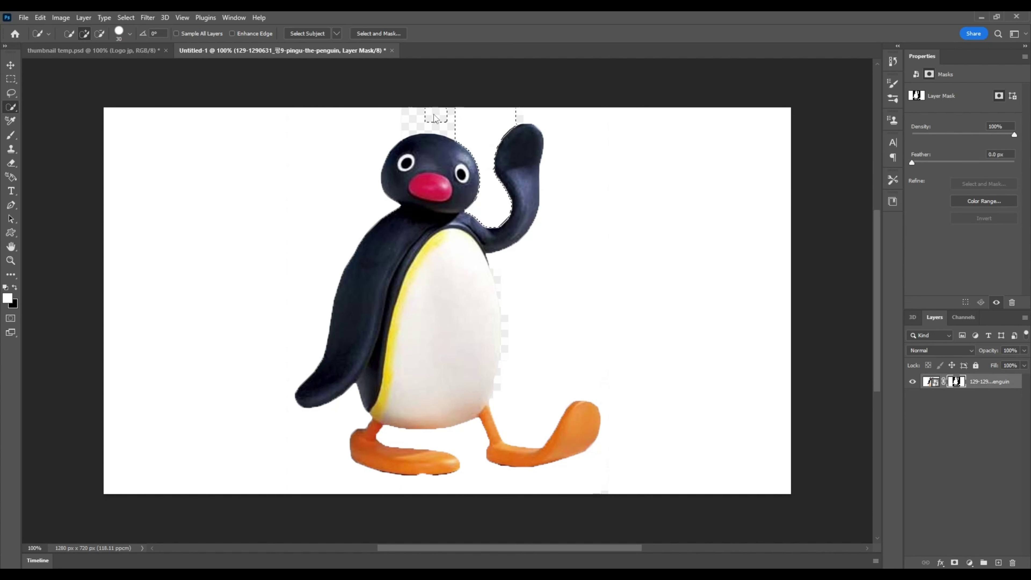
drag(423, 115, 453, 120)
key(alt+BackSpace)
key(alt+BackSpace)
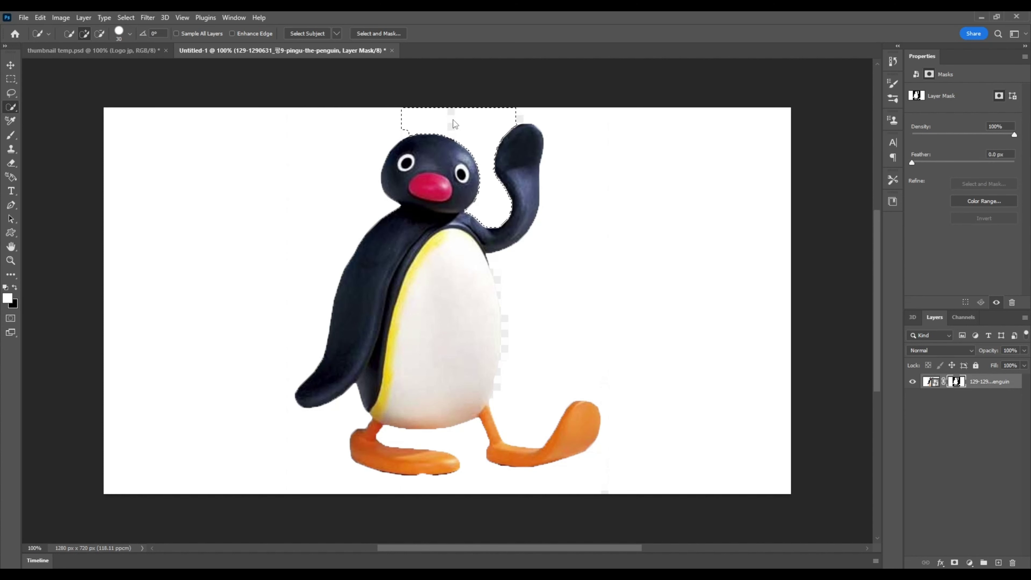
right_click(573, 123)
click(579, 127)
drag(522, 118, 544, 118)
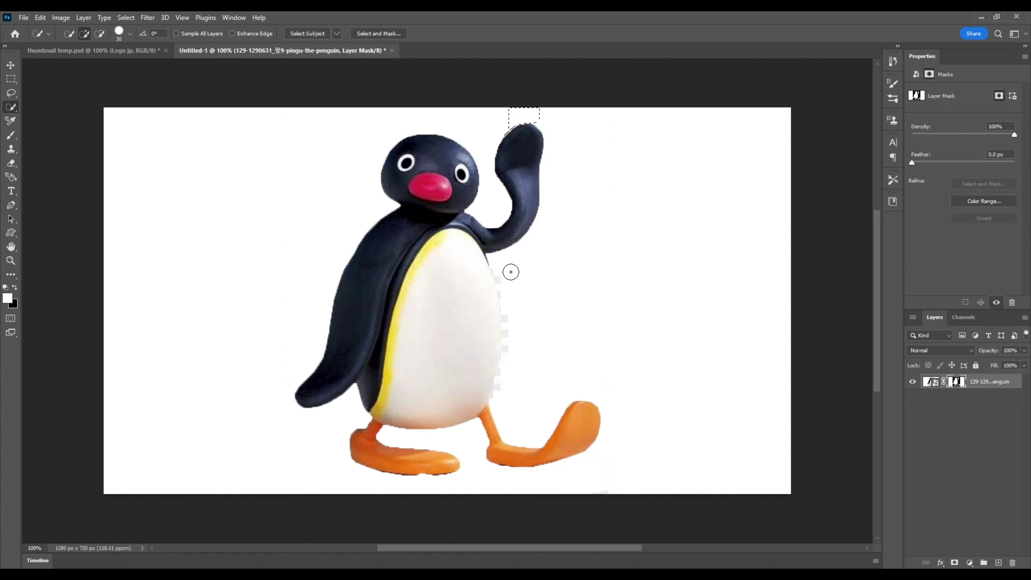
Select the leftover white strip right of the penguin with Quick Selection after an abandoned lasso attempt
right_click(521, 266)
click(540, 280)
click(13, 96)
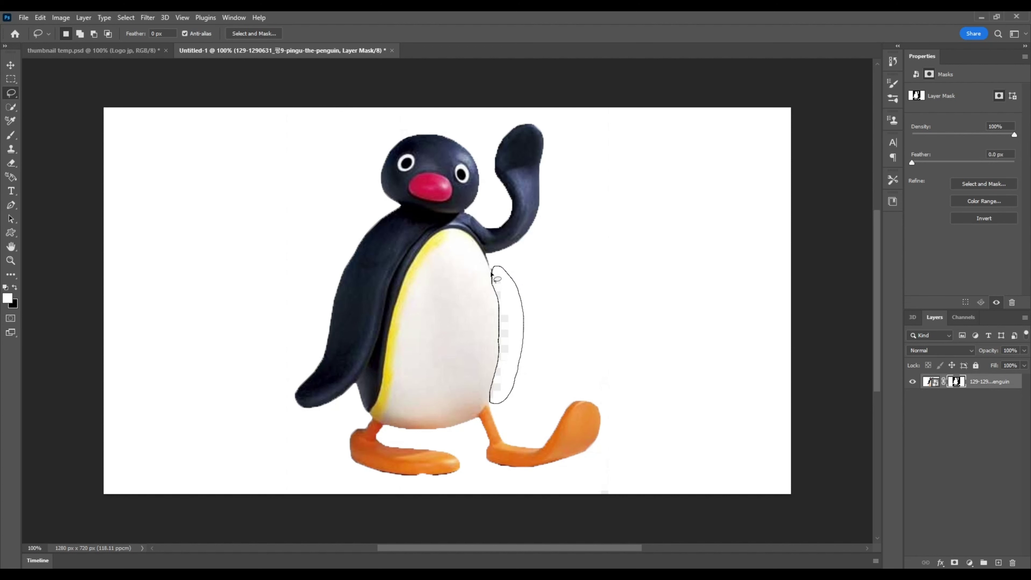
drag(491, 271, 492, 272)
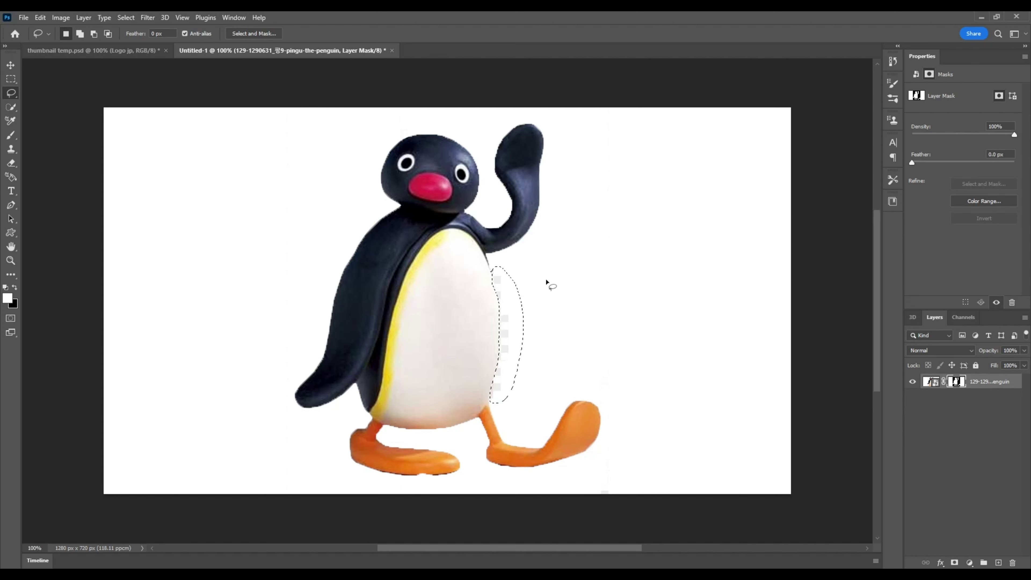
right_click(553, 267)
click(566, 272)
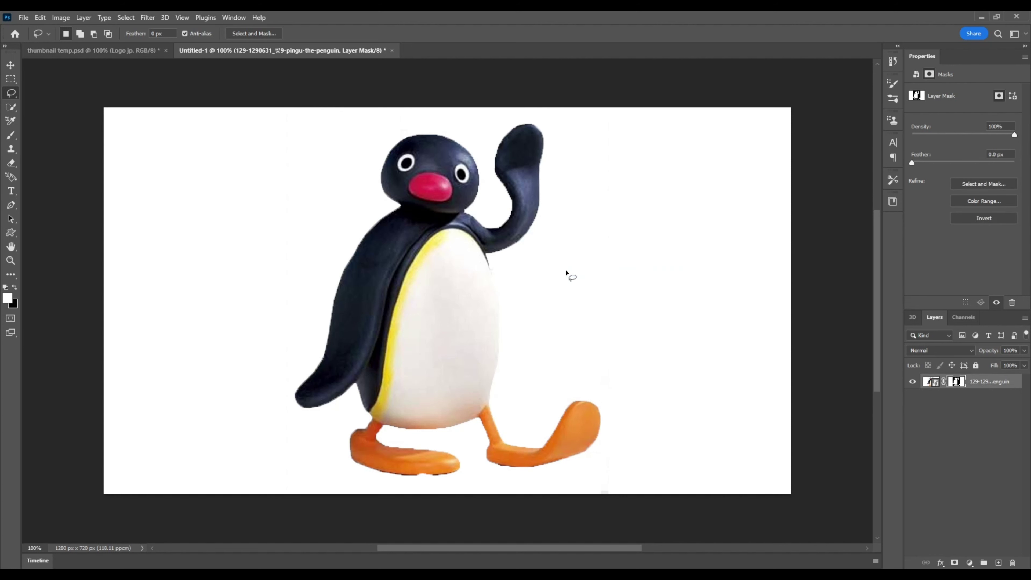
click(11, 106)
mouse_move(666, 133)
mouse_down()
mouse_move(696, 184)
mouse_move(727, 316)
mouse_up()
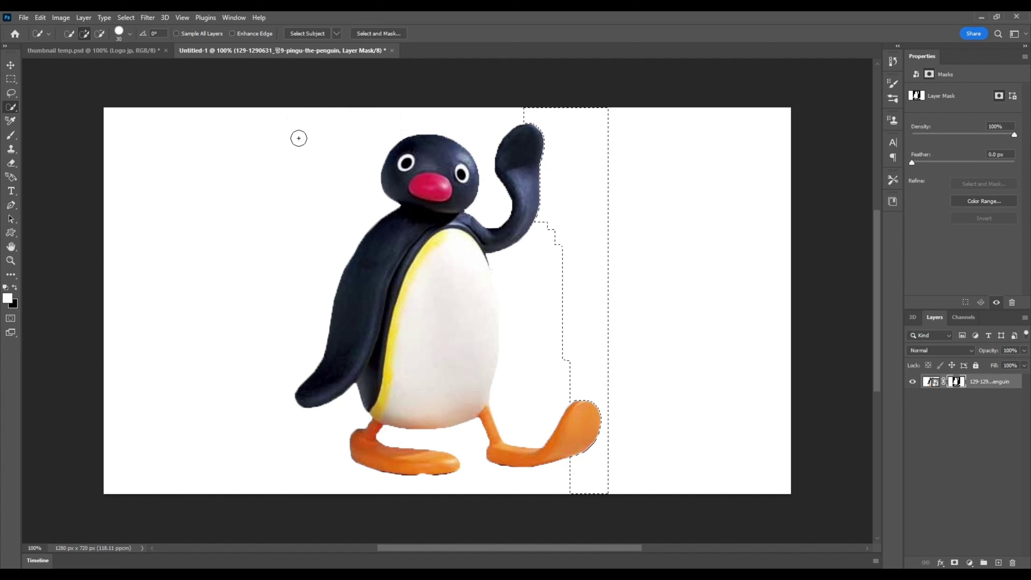
click(23, 18)
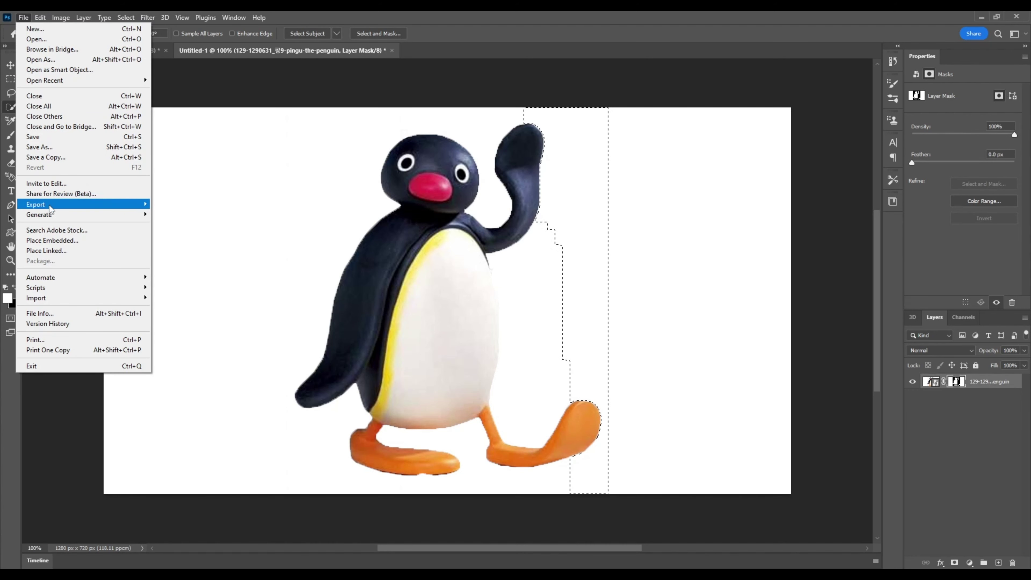
Export the penguin image as a 1280×720 PNG saved to the C: drive
mouse_move(36, 204)
click(177, 212)
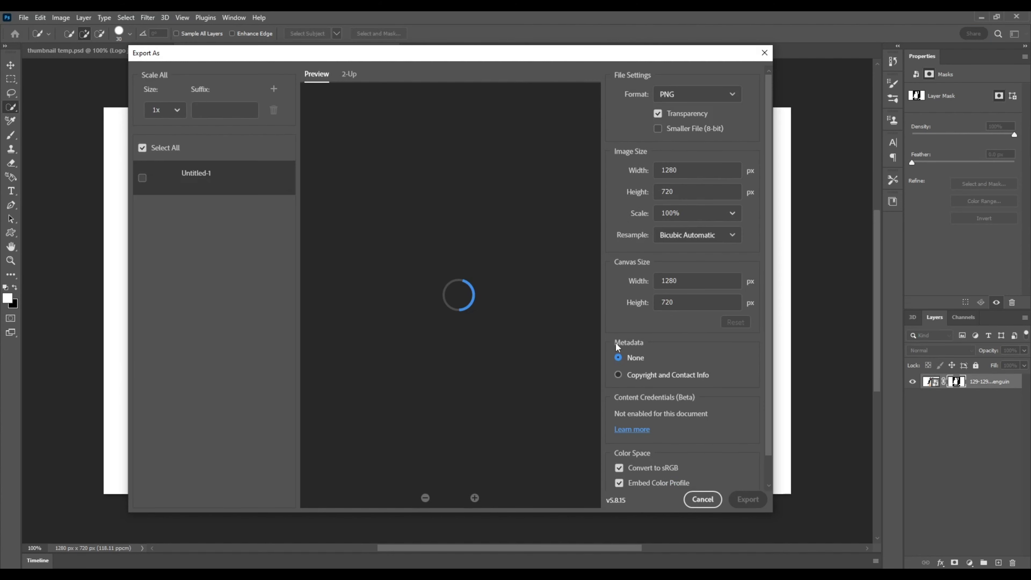
click(748, 501)
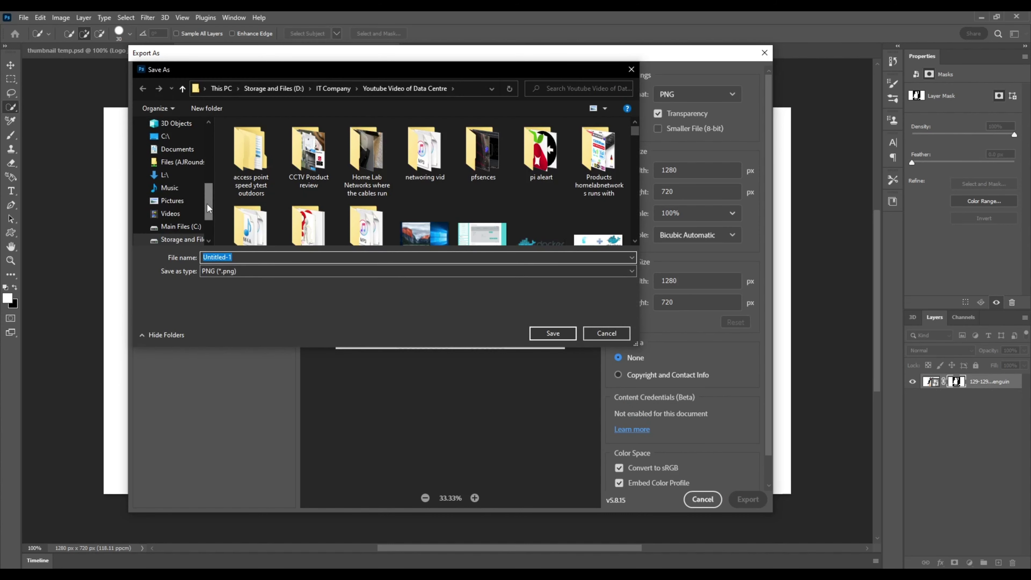
drag(208, 206, 207, 149)
click(166, 145)
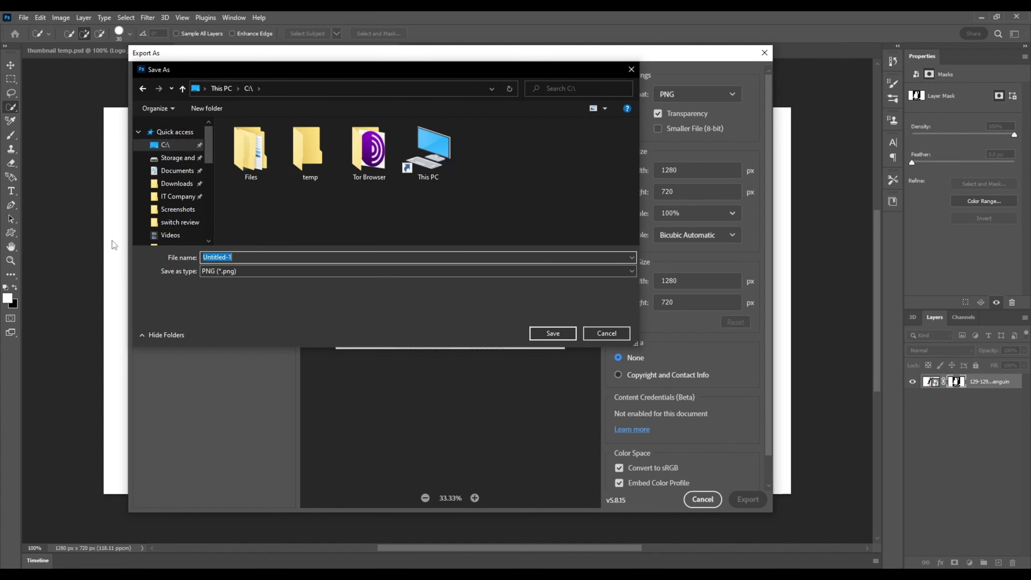
text(pin tn)
click(553, 331)
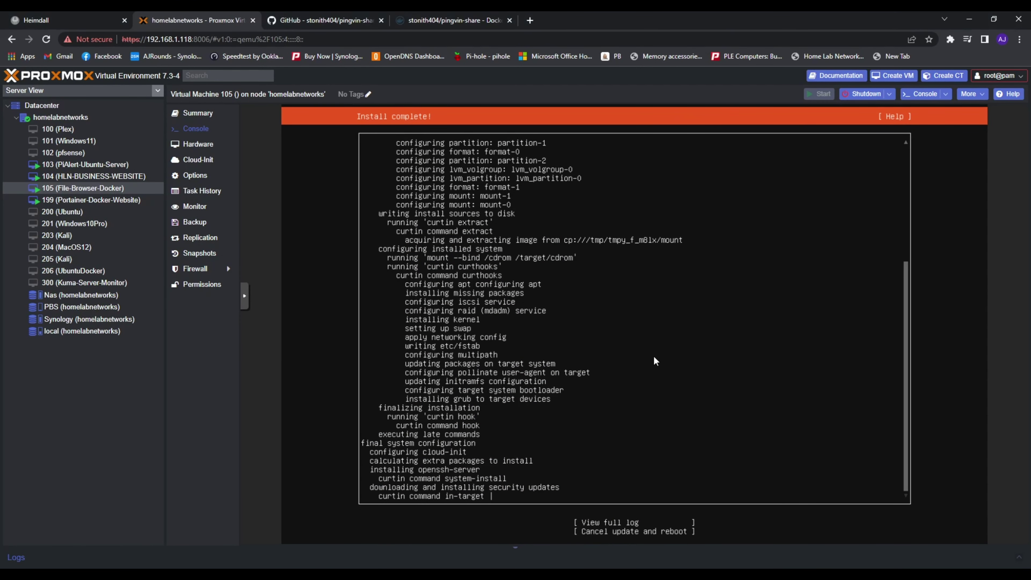
Cancel the VM update and reboot it, then reopen the exported pin tn image from the desktop
key(Tab)
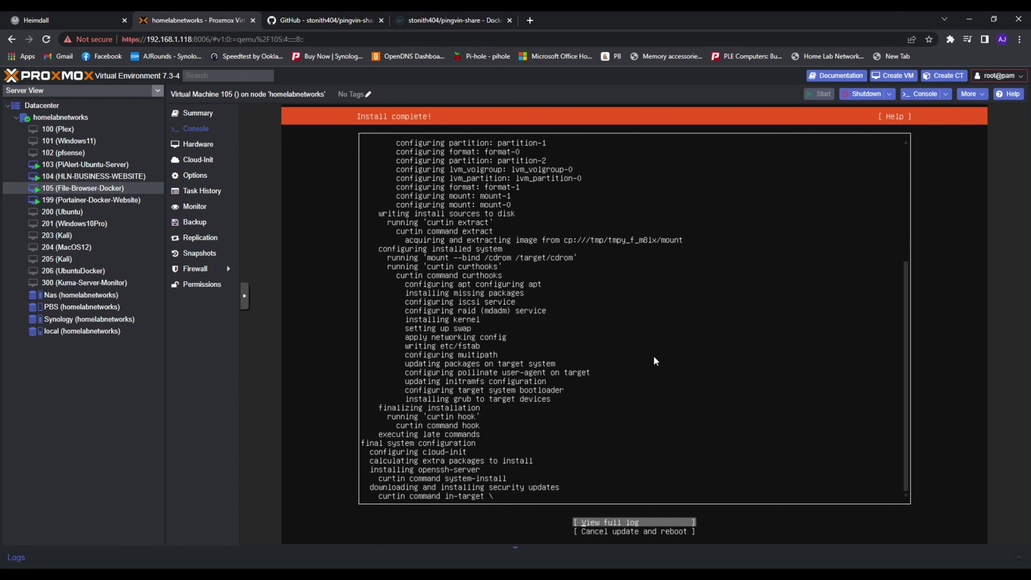
key(Tab)
key(Return)
click(970, 19)
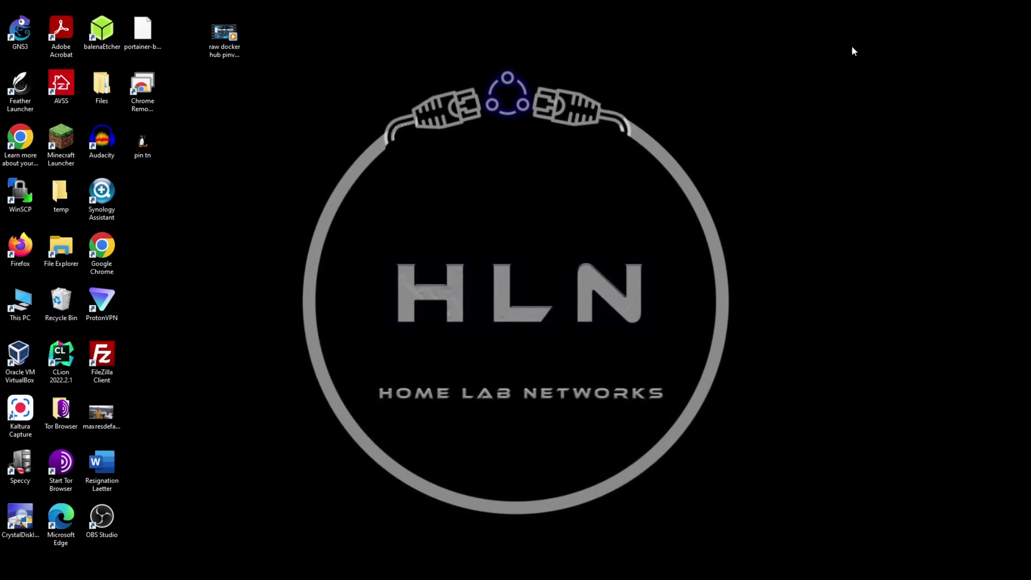
double_click(143, 142)
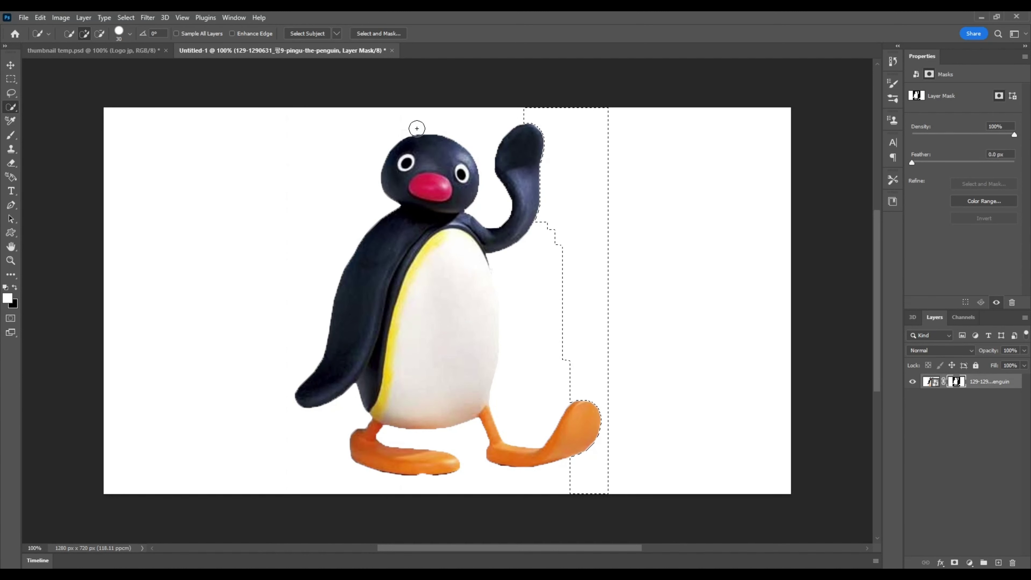
Paint the white area above and left of the penguin's head into the selection
drag(398, 126, 377, 144)
Deselect and re-export the penguin as the PNG 'pin tn', then minimise and restore Photoshop
right_click(381, 143)
click(393, 150)
click(23, 17)
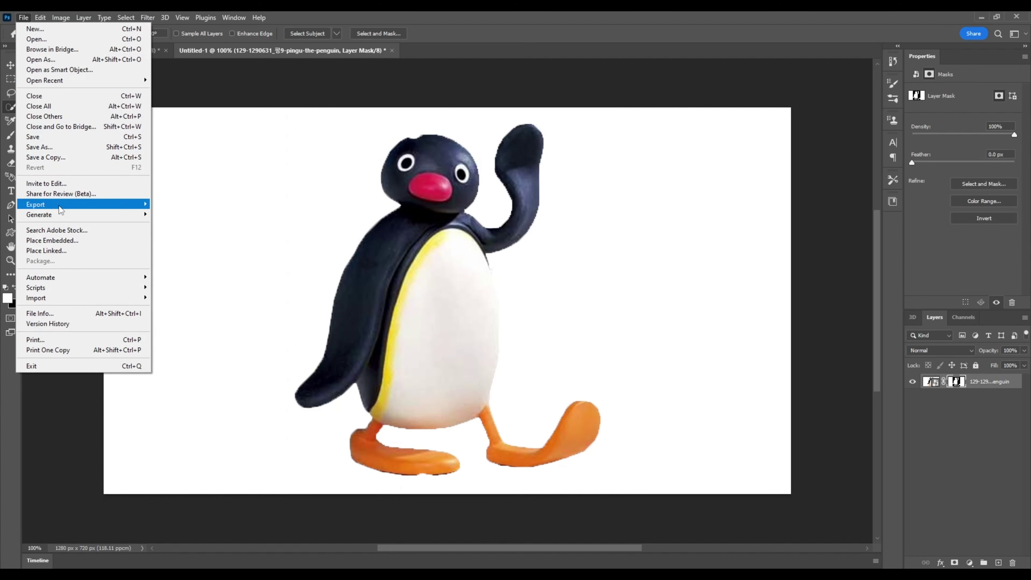
mouse_move(83, 204)
click(228, 212)
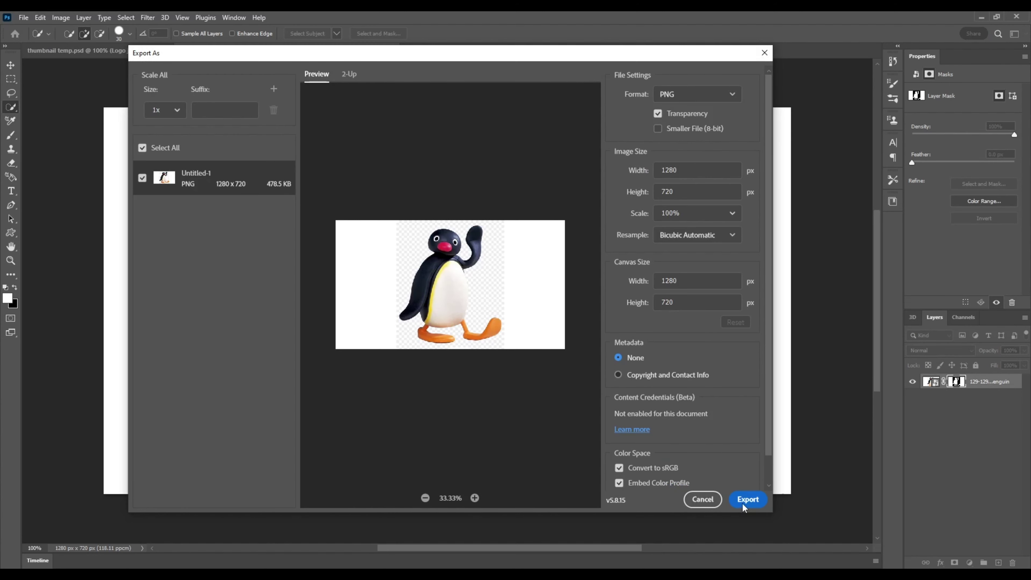
click(748, 499)
text(pin)
key(Return)
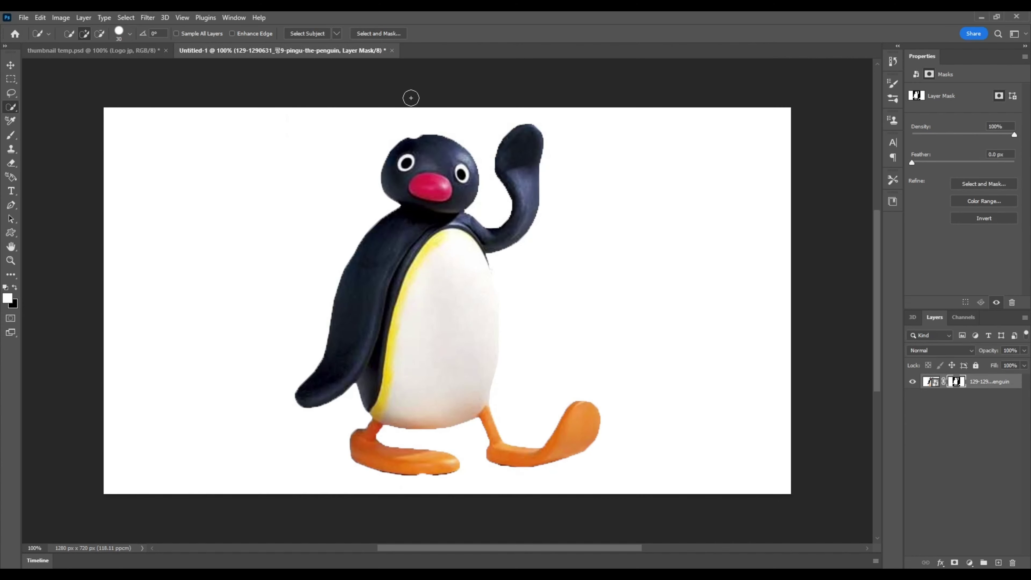
click(980, 17)
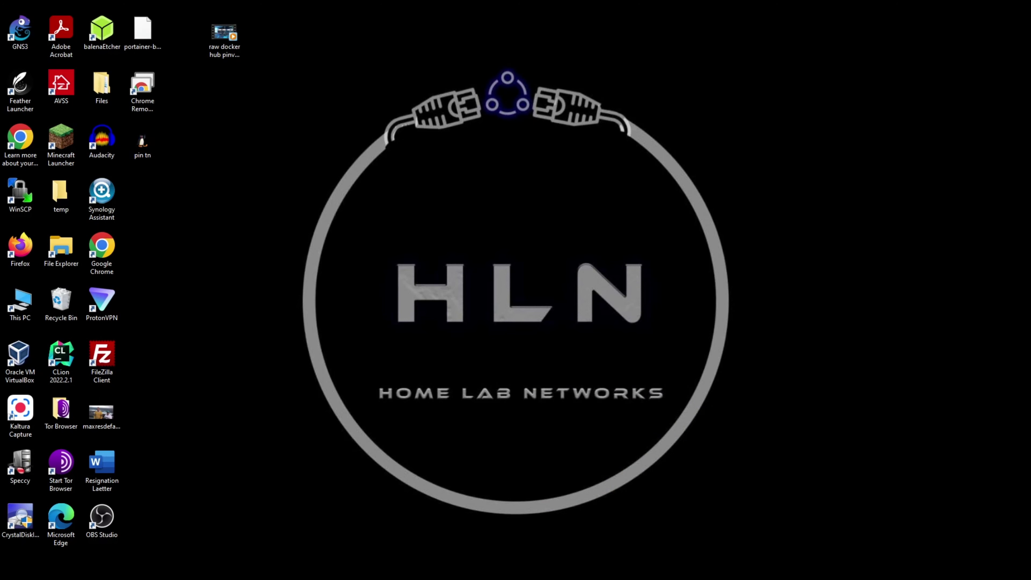
click(656, 555)
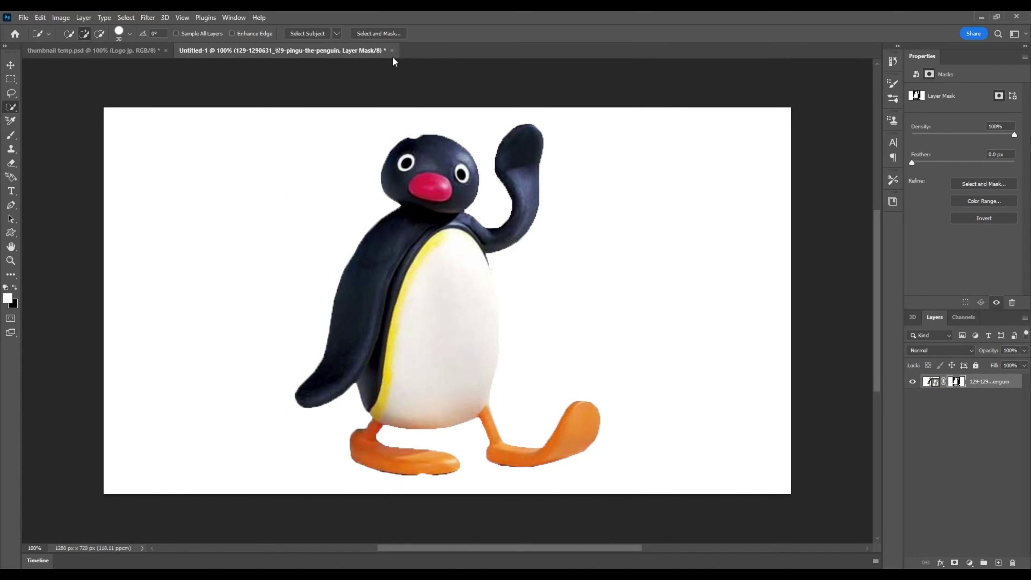
Place the Docker logo at 24% in the lower left of thumbnail temp.psd
click(105, 53)
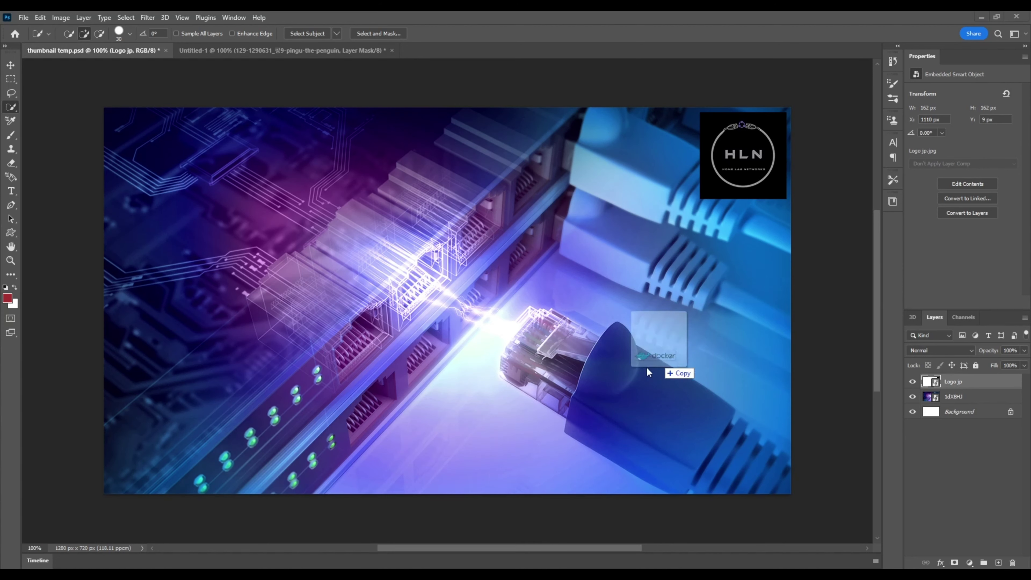
drag(646, 367, 552, 371)
drag(470, 305, 457, 414)
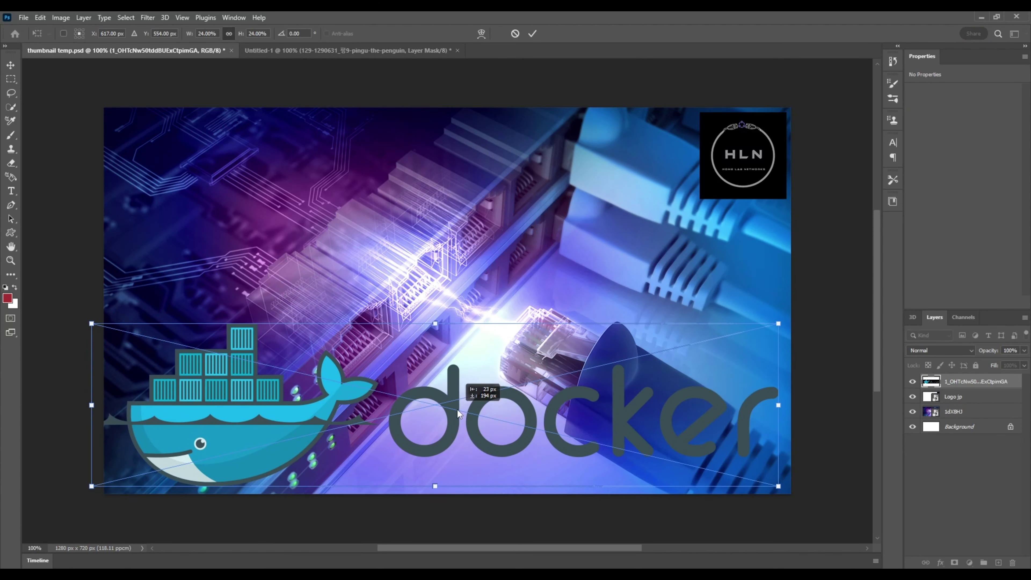
click(533, 33)
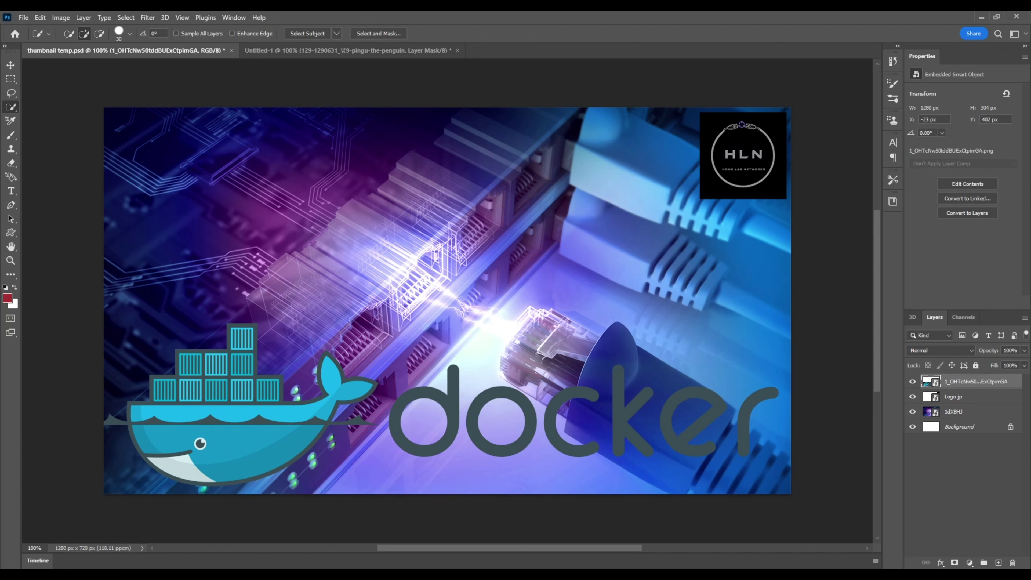
Cancel the first screenshot placement and delete the Docker logo layer
drag(571, 282, 616, 282)
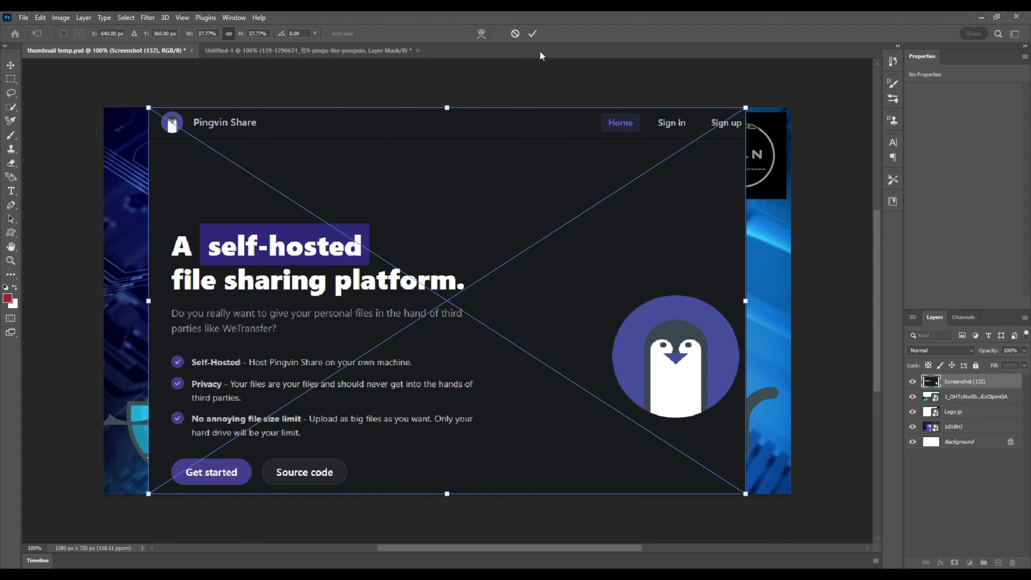
click(516, 34)
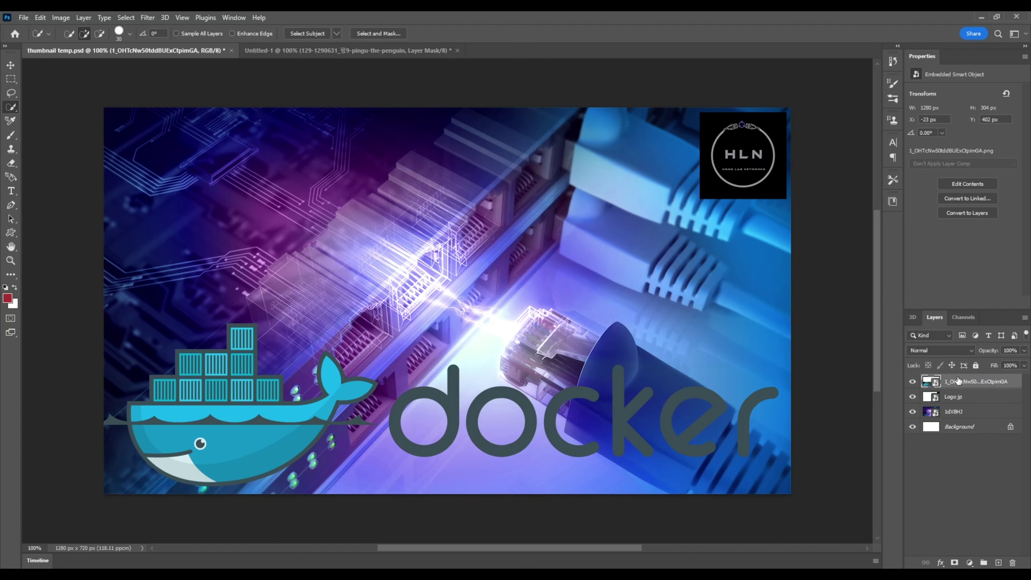
key(Delete)
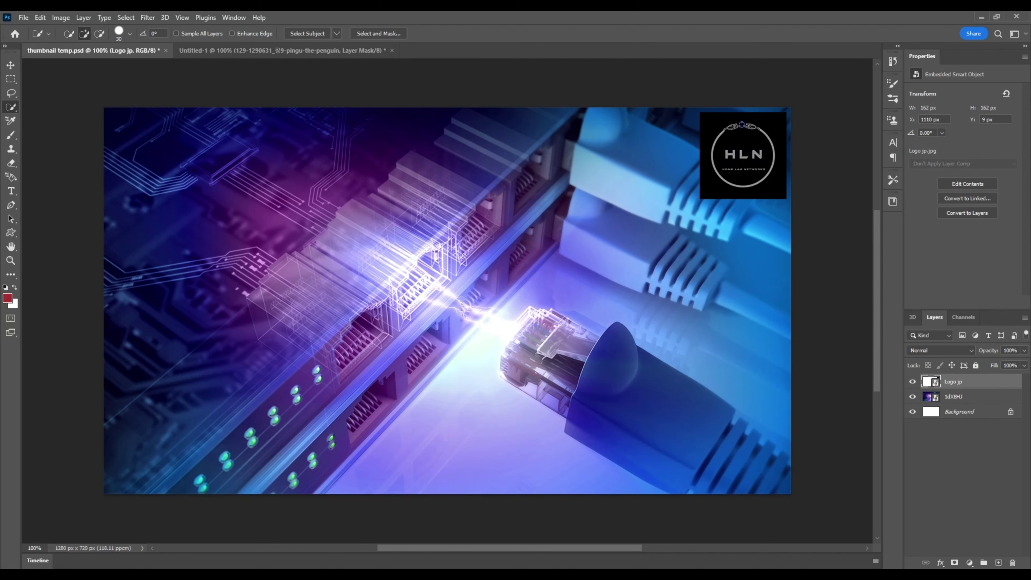
Place Screenshot (132) and scale it to about 37% to fill the canvas up to the blue strip
drag(449, 269, 451, 270)
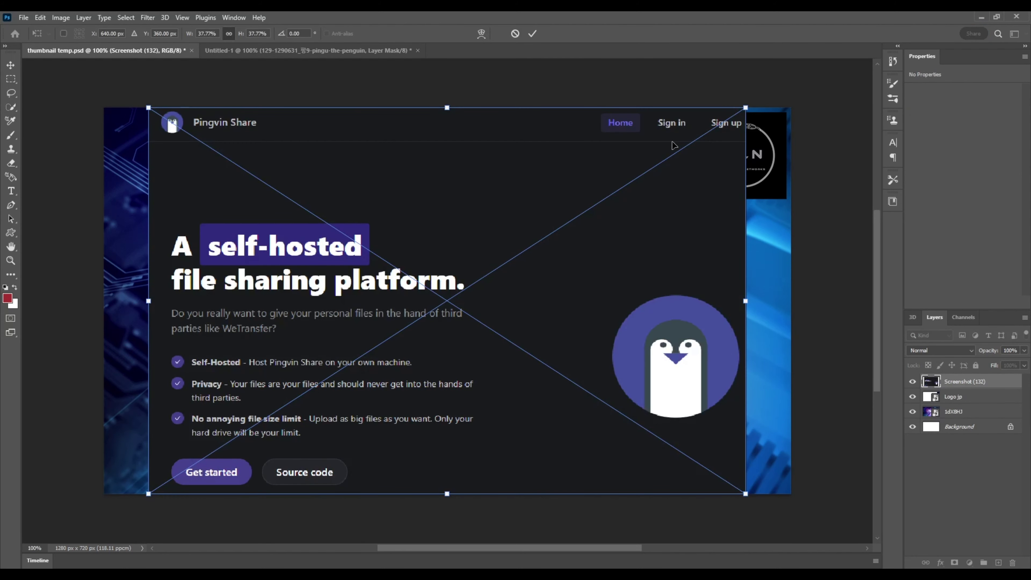
drag(743, 106, 691, 143)
drag(625, 188, 589, 157)
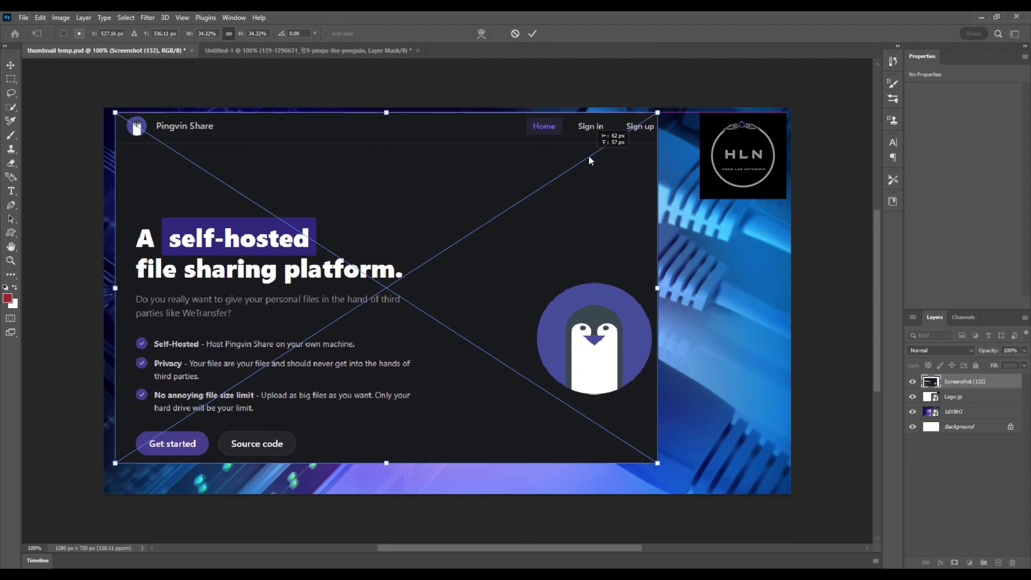
drag(660, 466, 706, 494)
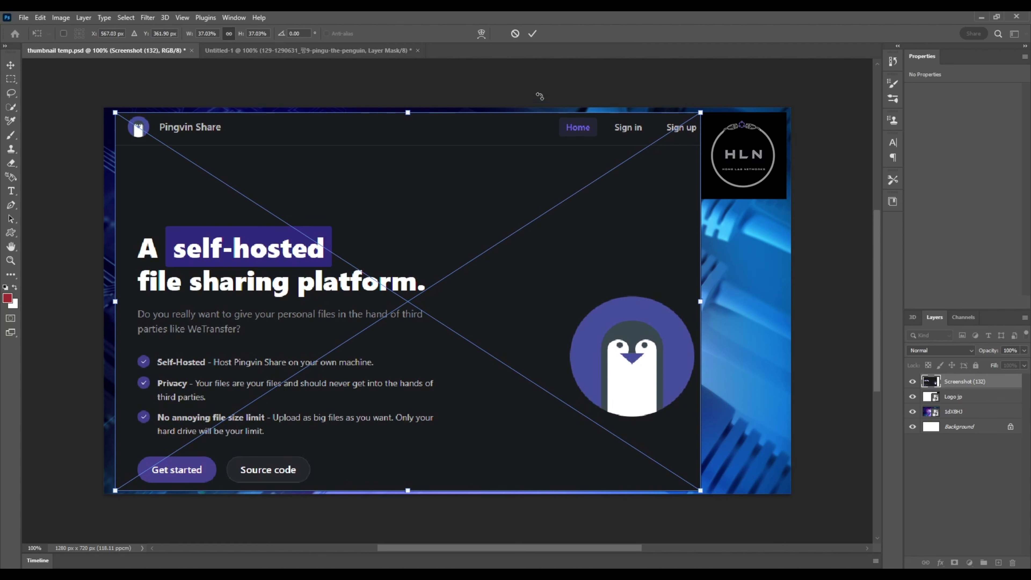
click(532, 34)
key(w)
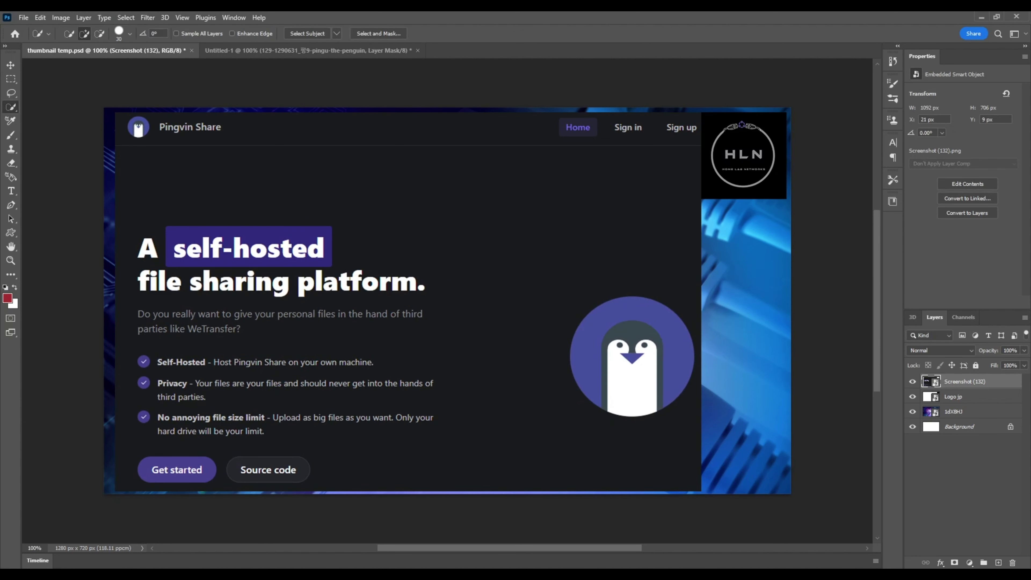
Place the Docker logo at about 20.65% across the top-left, beside the HLN logo
drag(472, 345, 482, 349)
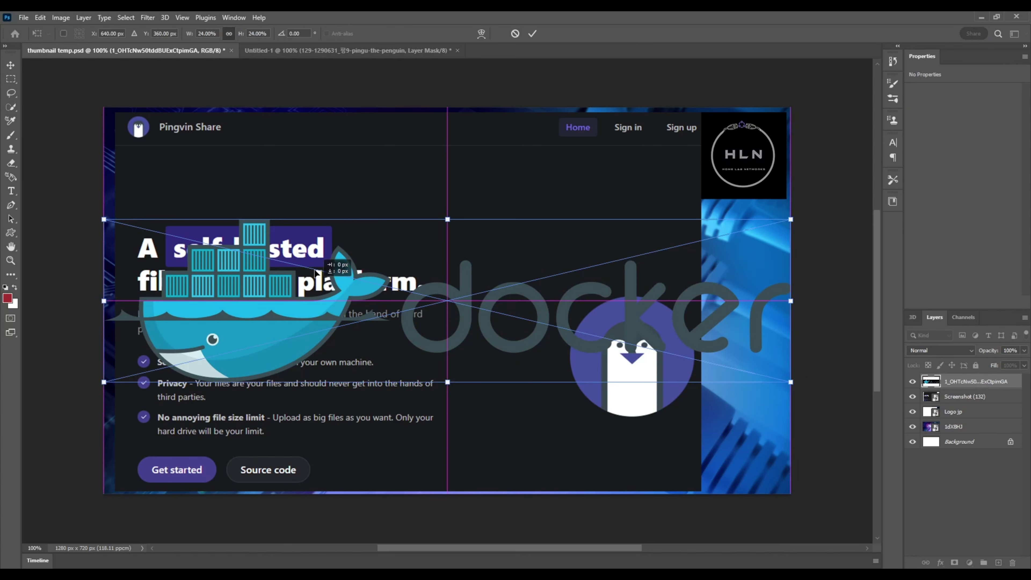
drag(313, 288, 273, 155)
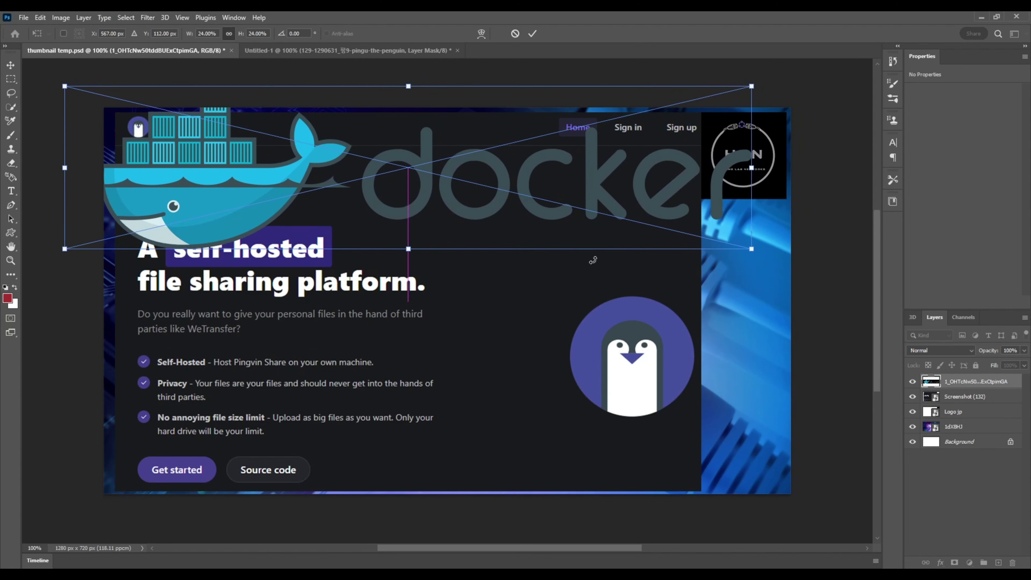
drag(752, 250, 692, 247)
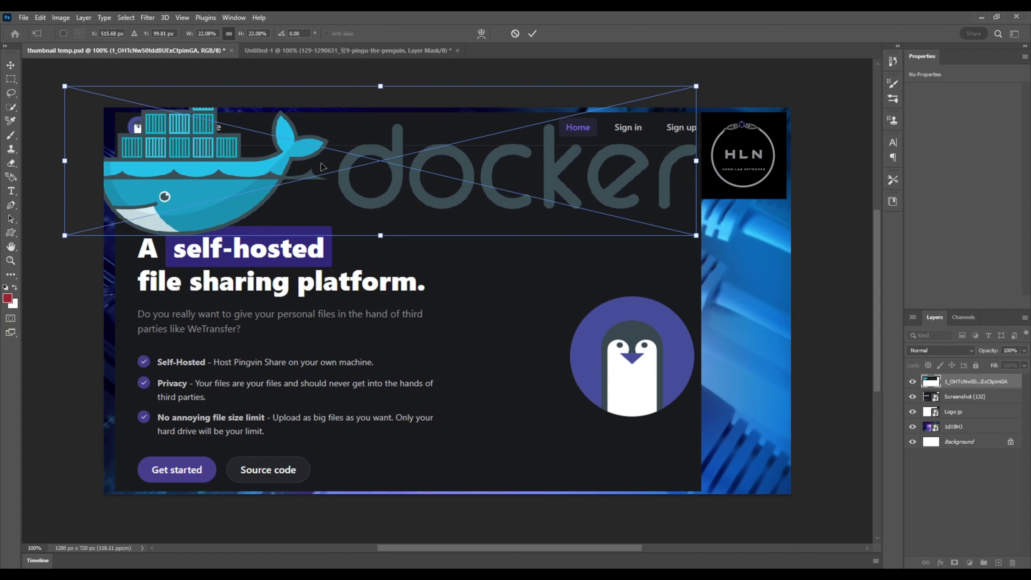
drag(258, 165, 260, 187)
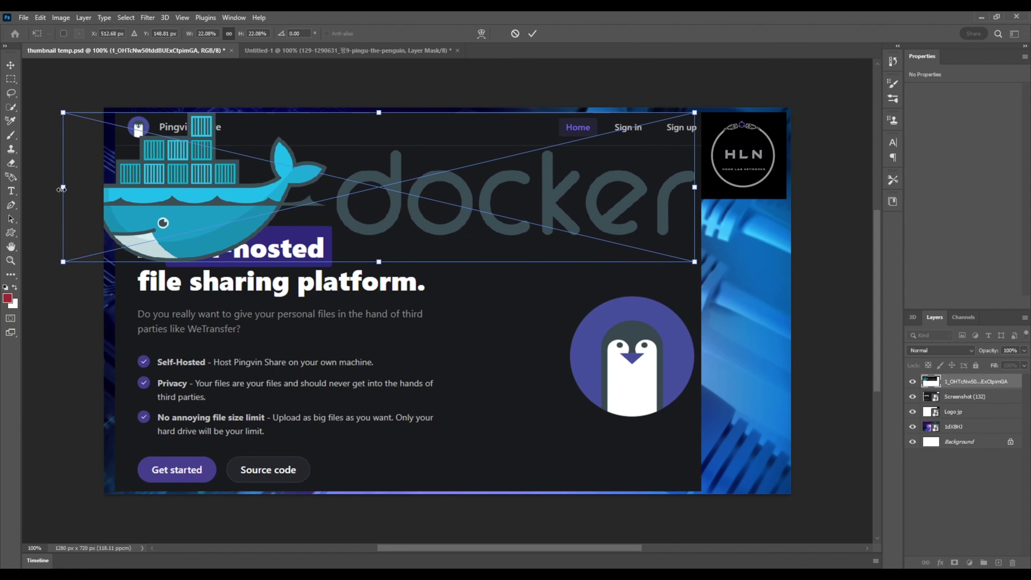
drag(61, 188, 104, 187)
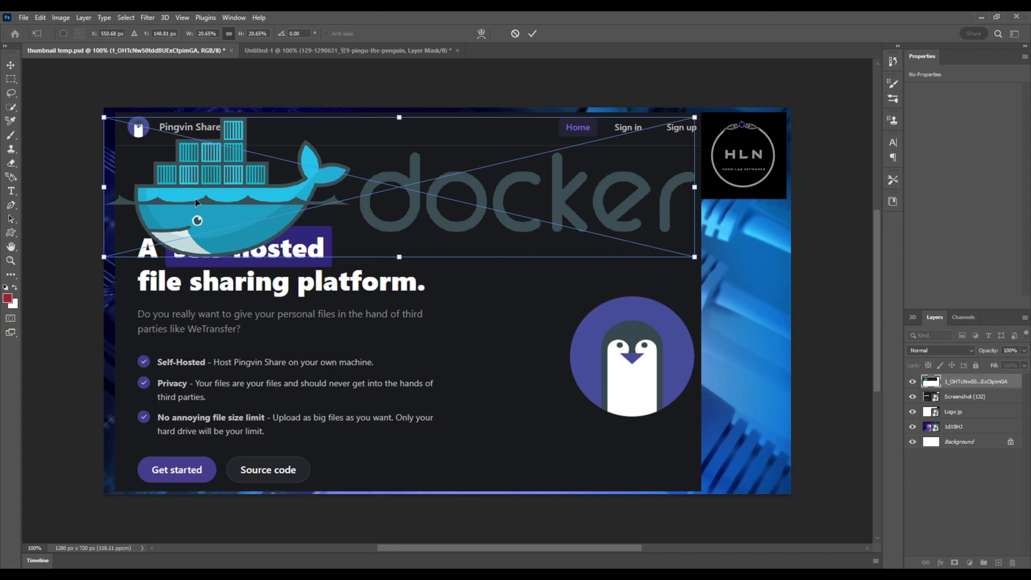
drag(195, 202, 200, 201)
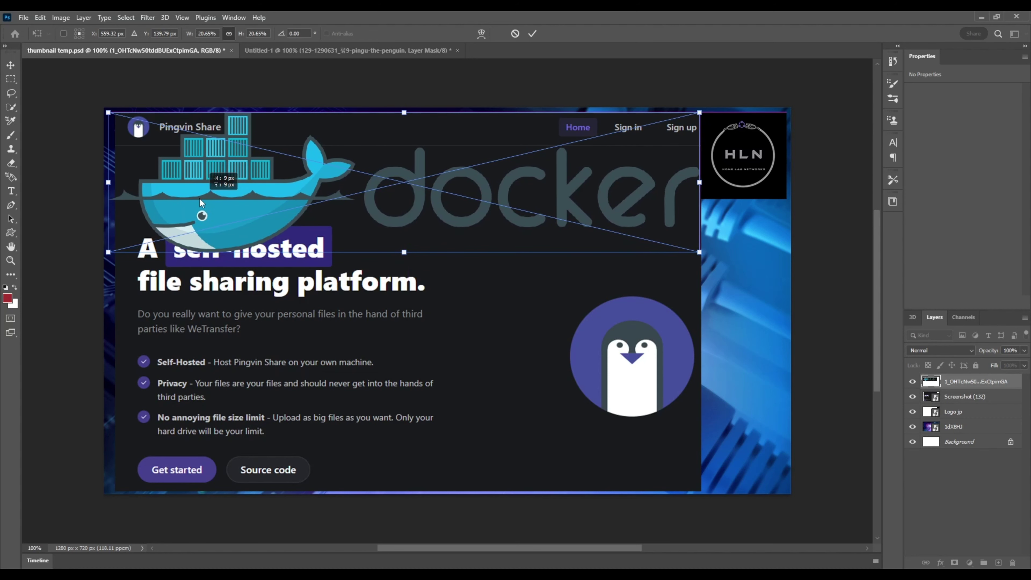
drag(199, 199, 196, 199)
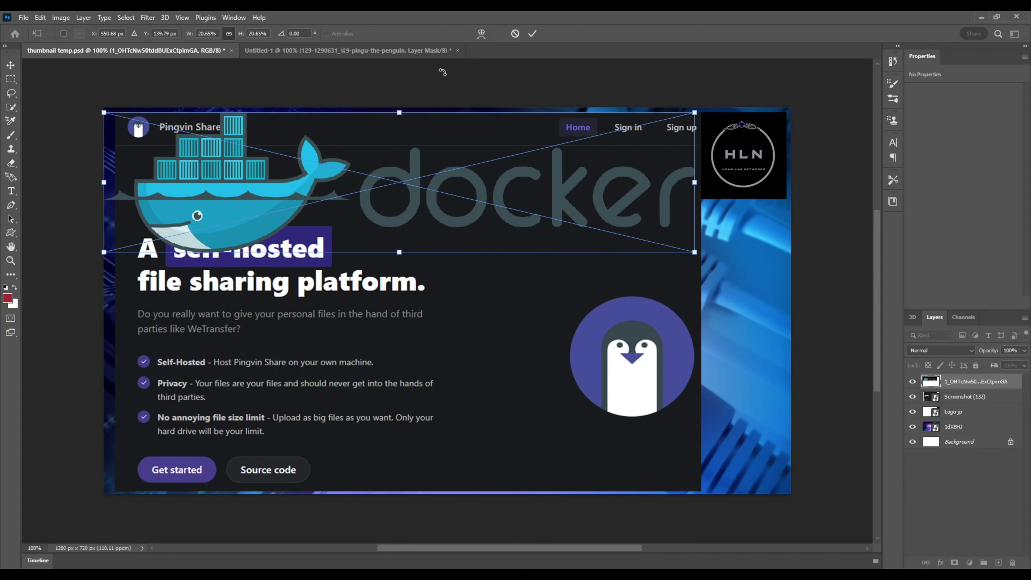
click(531, 35)
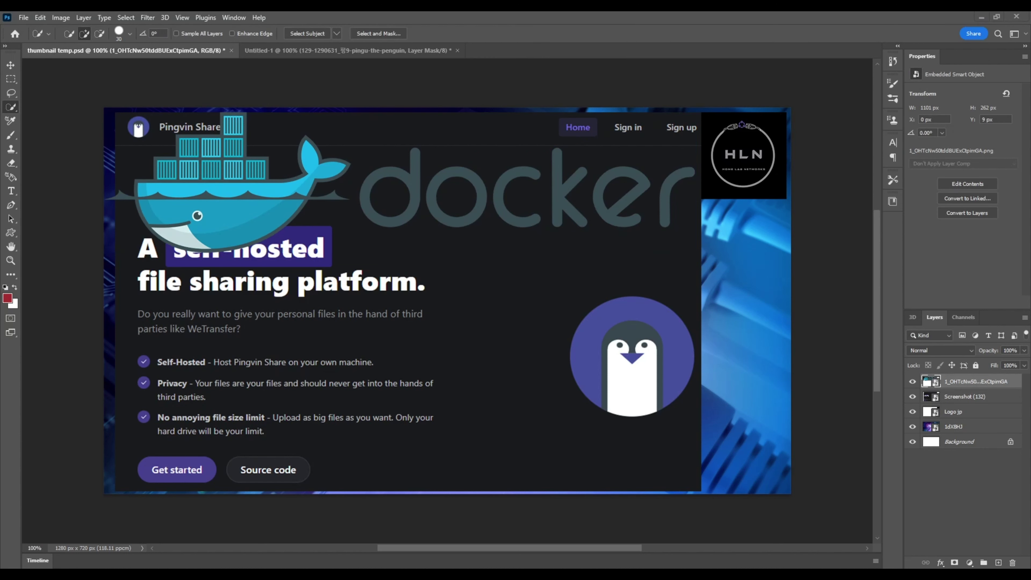
Place the pin tn penguin cut-out at about 69% in the lower right, then select the Docker layer
drag(574, 314, 610, 323)
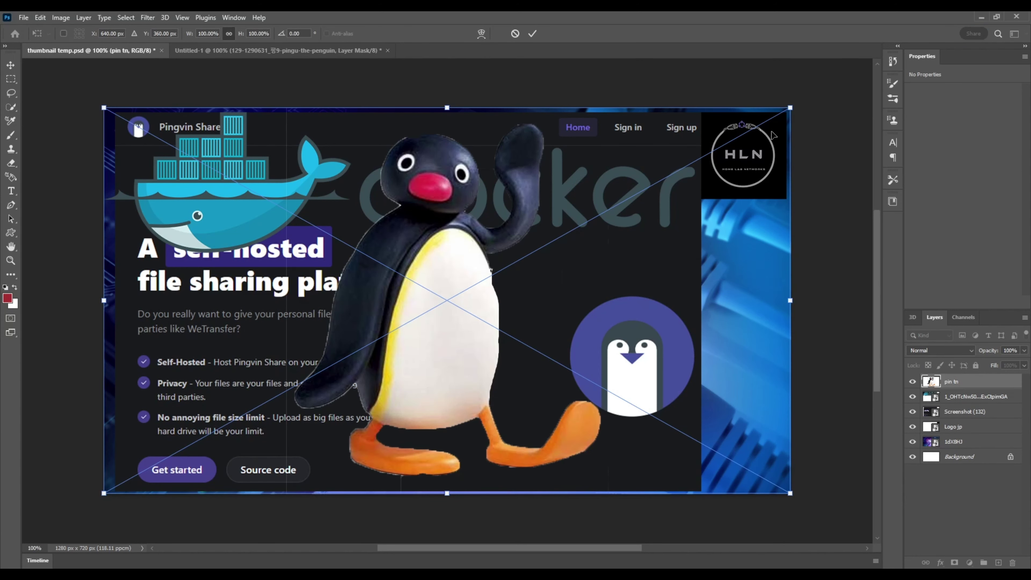
drag(791, 109, 568, 253)
mouse_move(373, 345)
mouse_down()
mouse_move(463, 359)
mouse_move(532, 338)
mouse_up()
mouse_move(508, 260)
mouse_down()
mouse_move(514, 235)
mouse_move(521, 243)
mouse_up()
drag(508, 343, 517, 344)
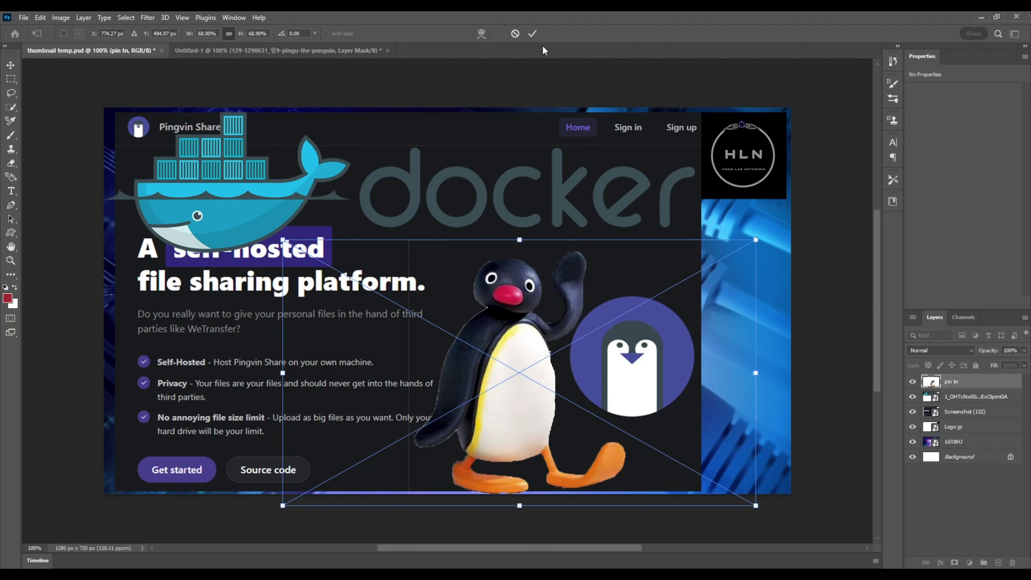
click(534, 35)
key(w)
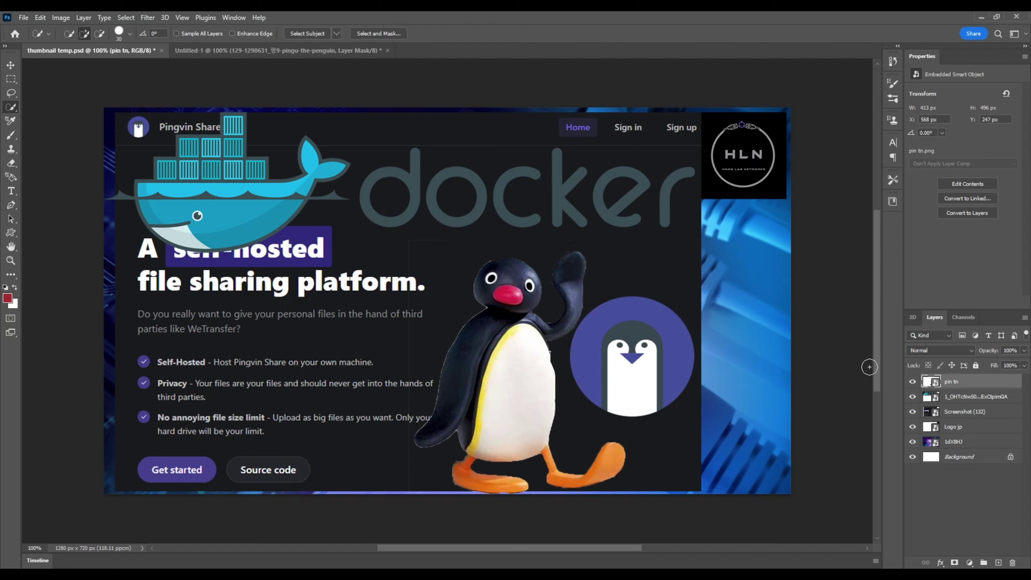
click(958, 397)
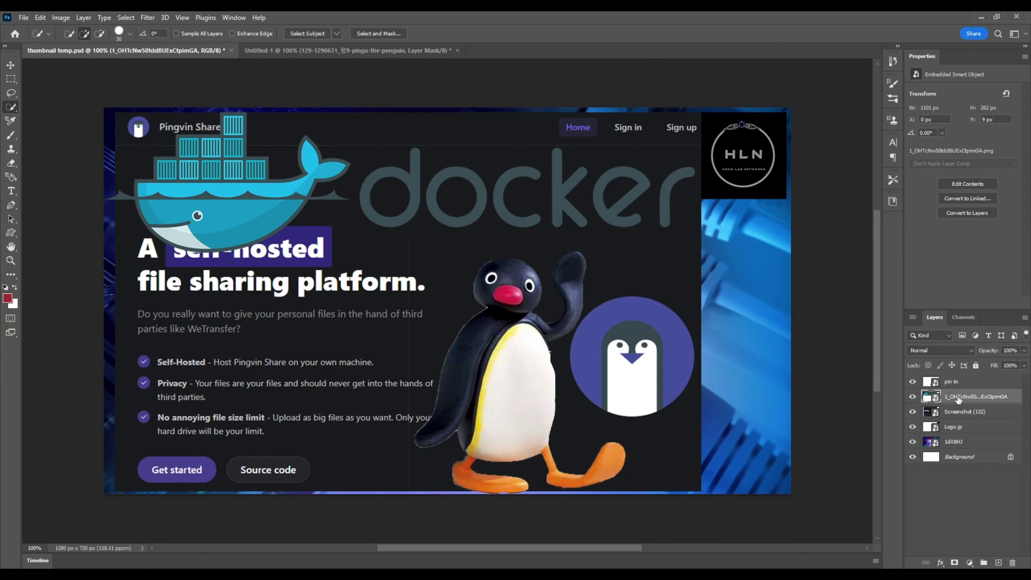
Replace the Docker layer with a re-placed logo at about 21.85% along the top edge
key(Delete)
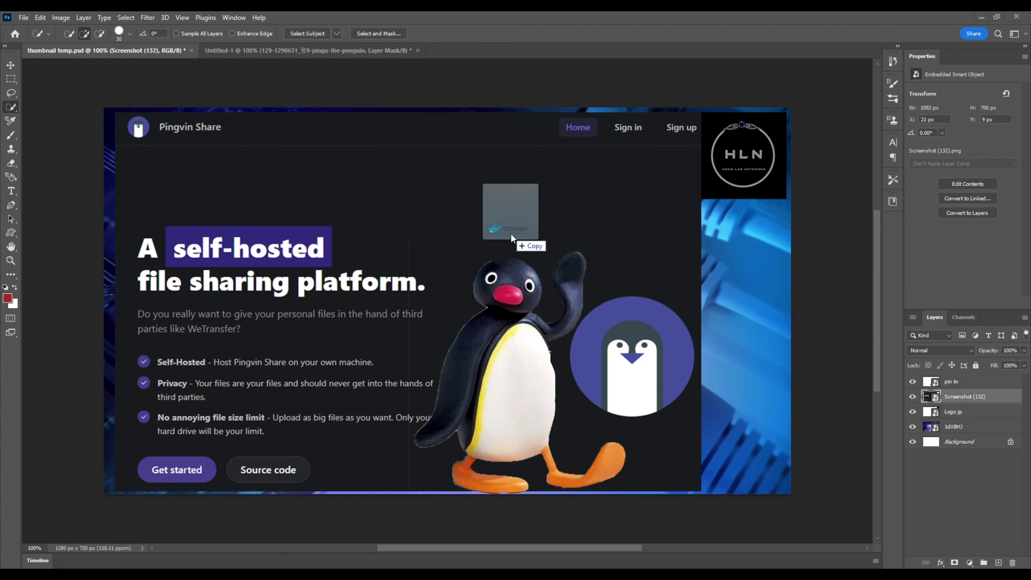
drag(662, 228, 523, 240)
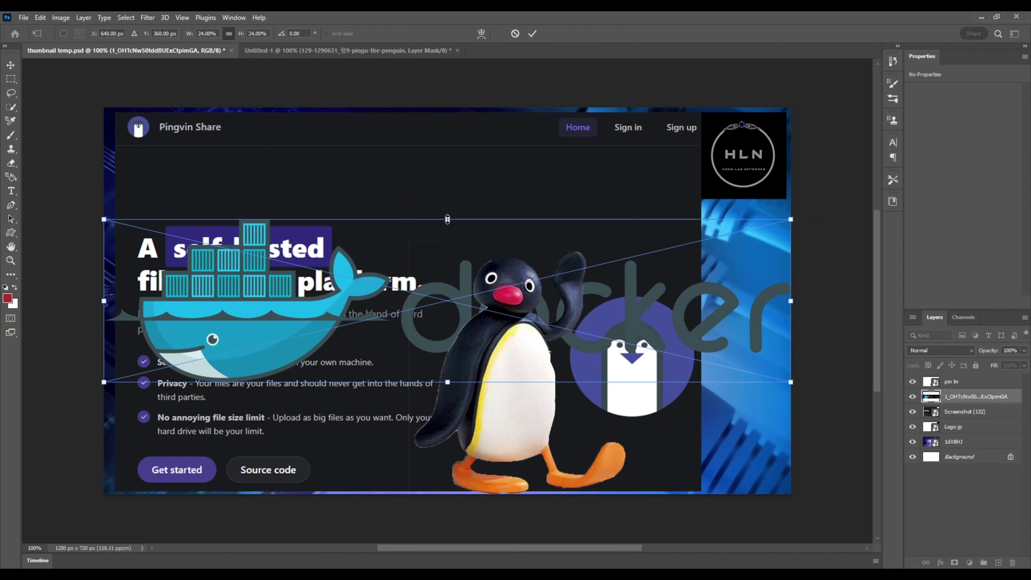
drag(447, 219, 448, 252)
mouse_move(328, 293)
mouse_down()
mouse_move(307, 212)
mouse_move(259, 145)
mouse_move(236, 139)
mouse_up()
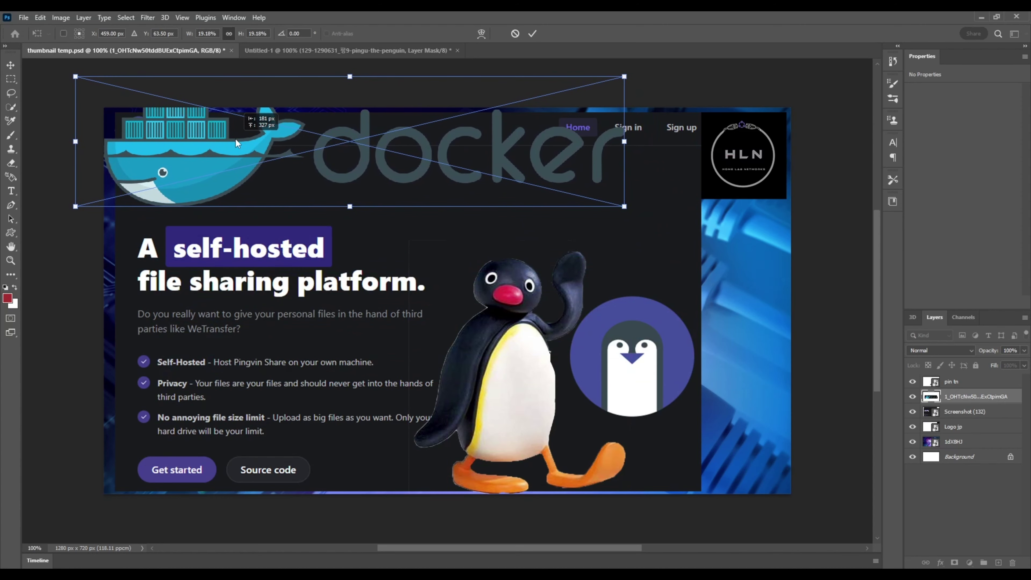
drag(625, 140, 701, 158)
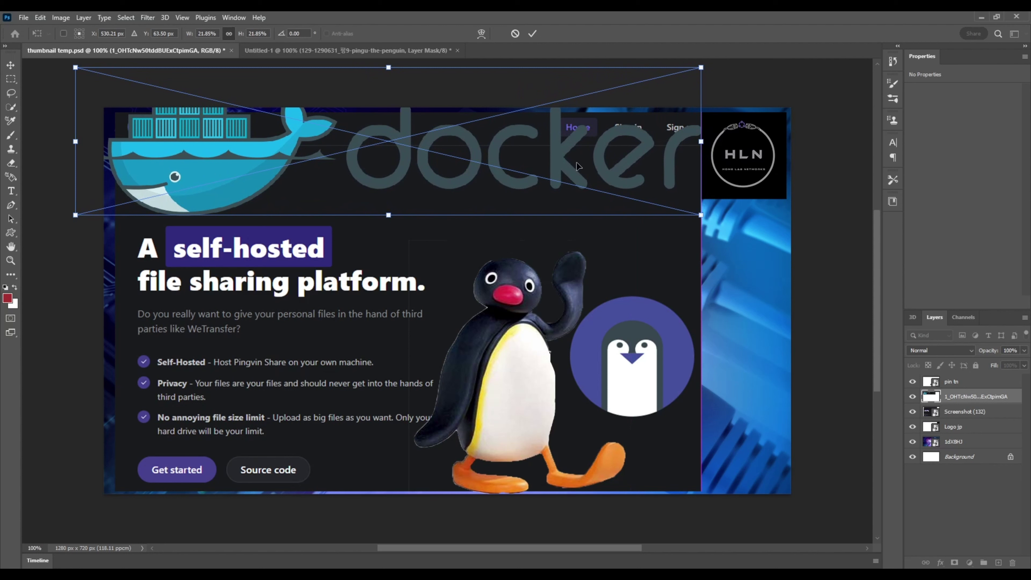
drag(271, 148, 271, 160)
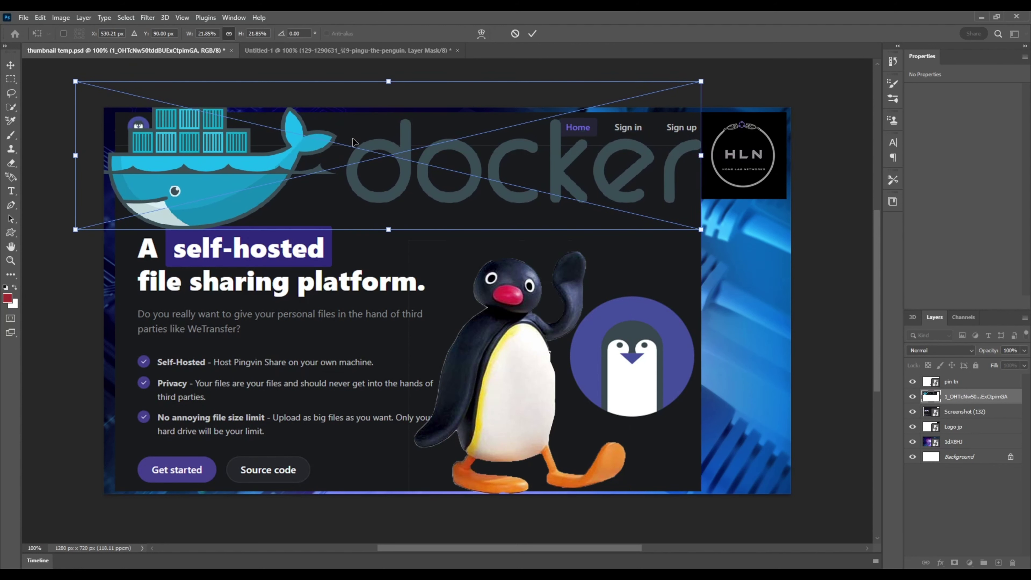
click(533, 33)
key(w)
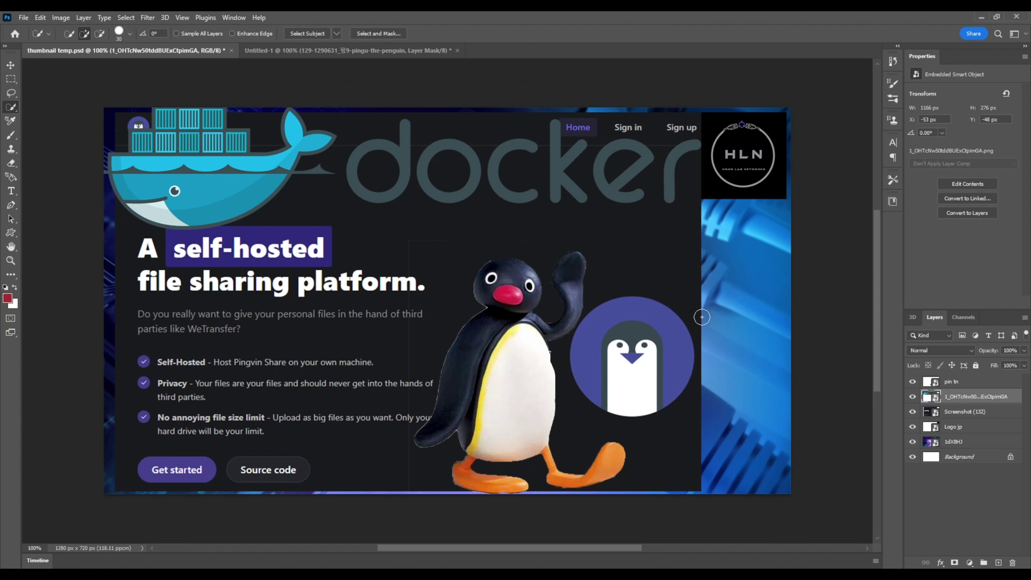
Delete the pin tn penguin layer and select the white background in the Untitled-1 document
click(957, 383)
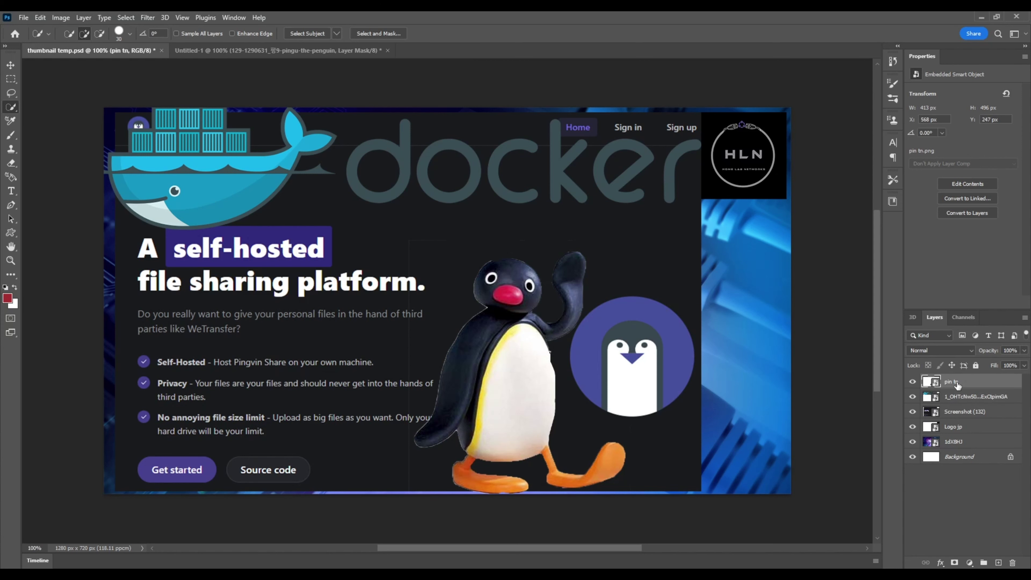
key(Delete)
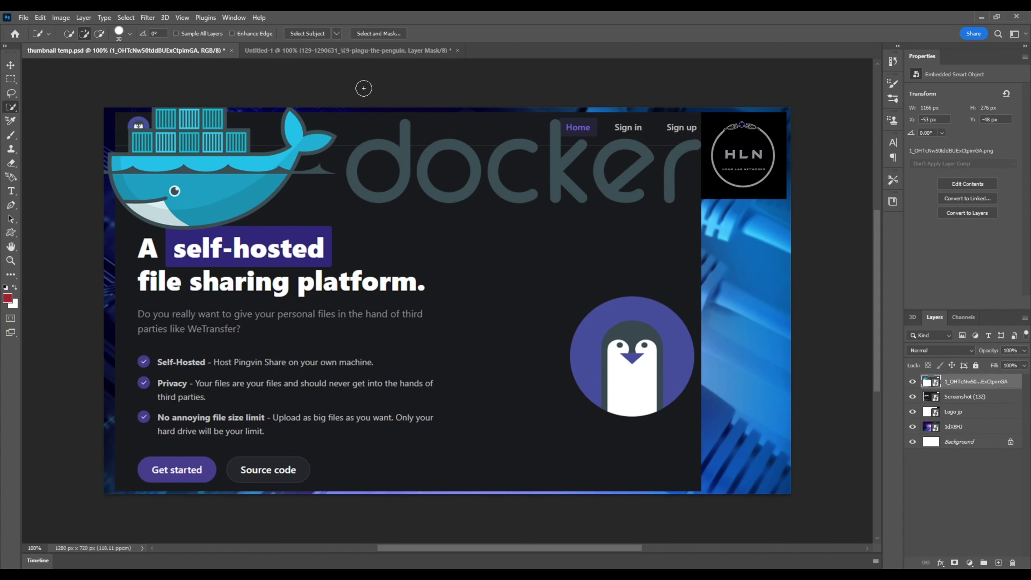
click(361, 55)
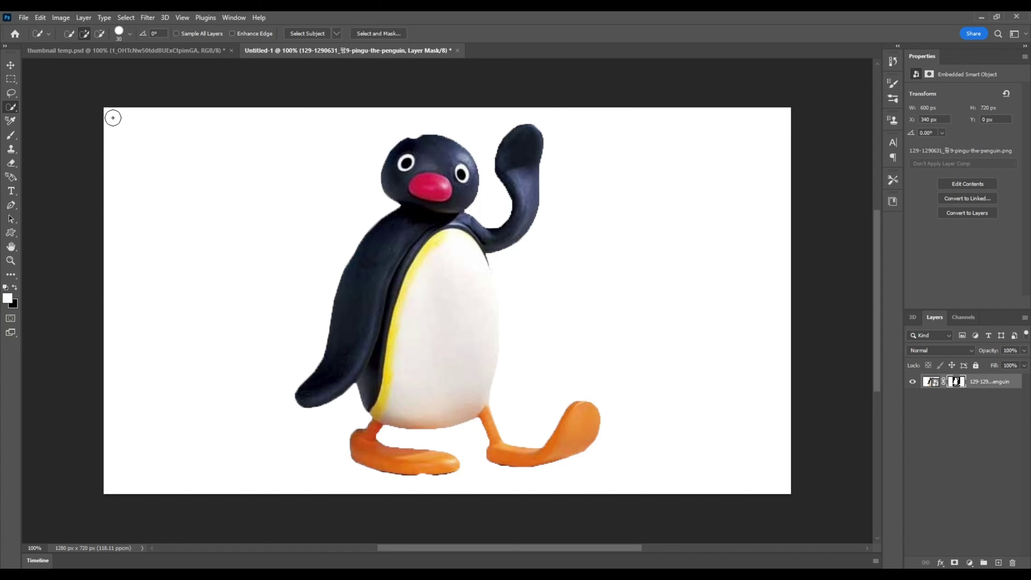
click(270, 243)
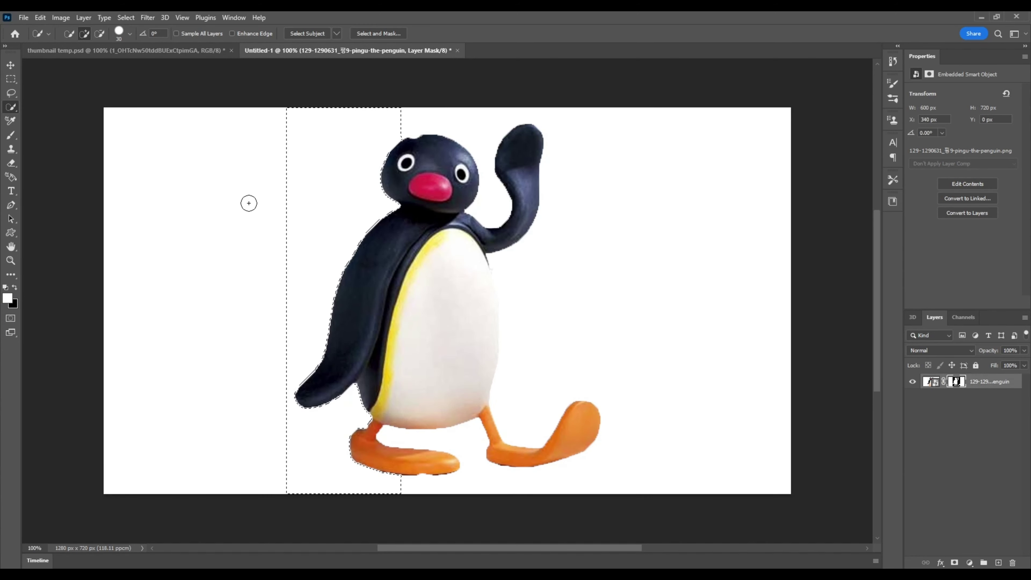
Export the Untitled-1 penguin image as a PNG named Untitled-1
click(23, 18)
mouse_move(36, 204)
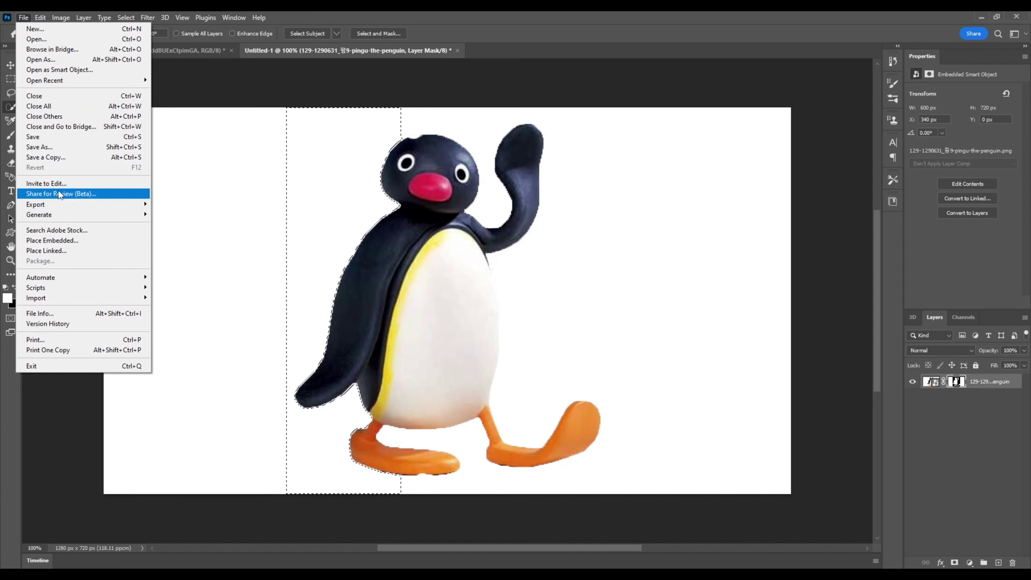
click(170, 215)
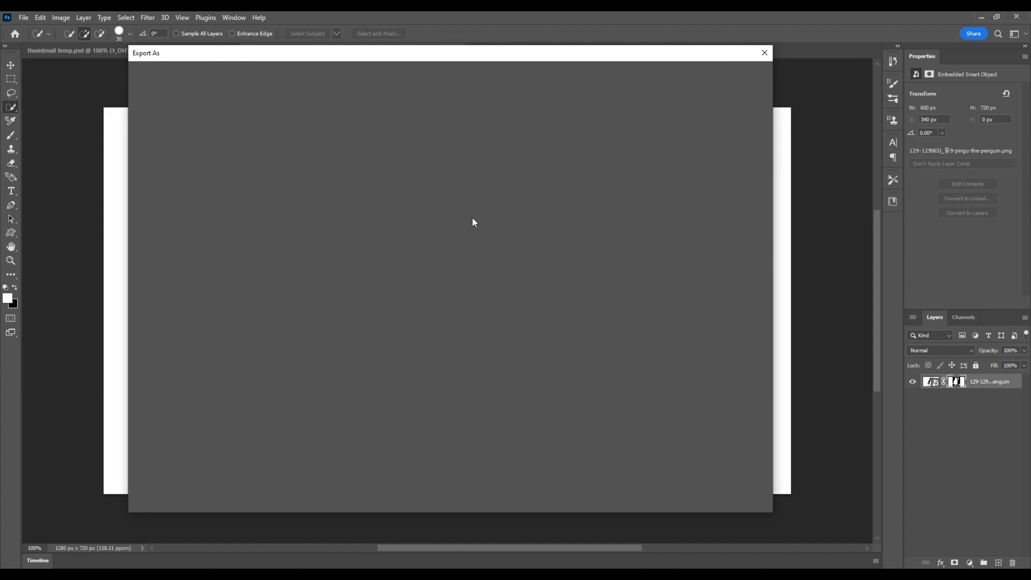
click(748, 500)
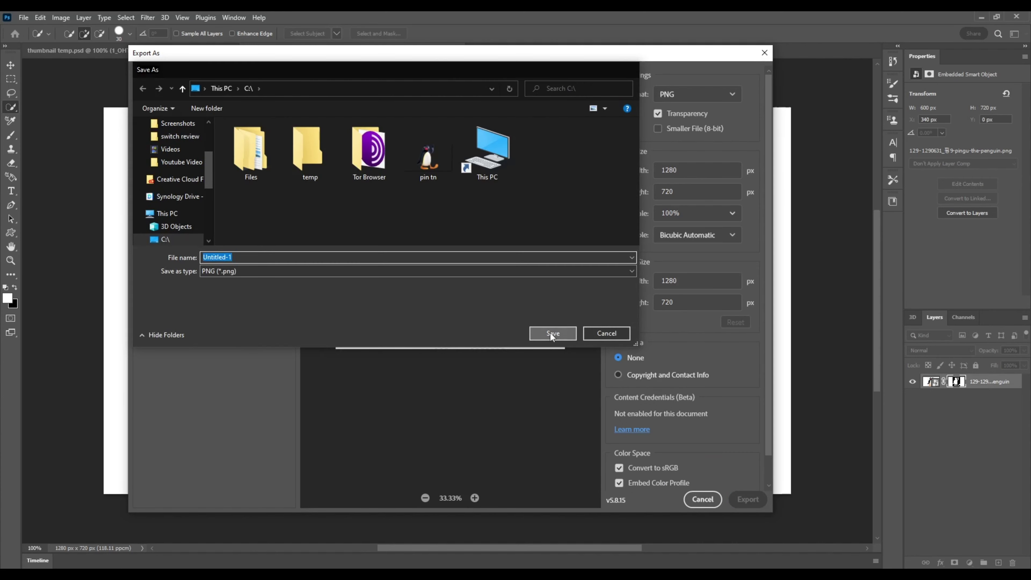
click(551, 333)
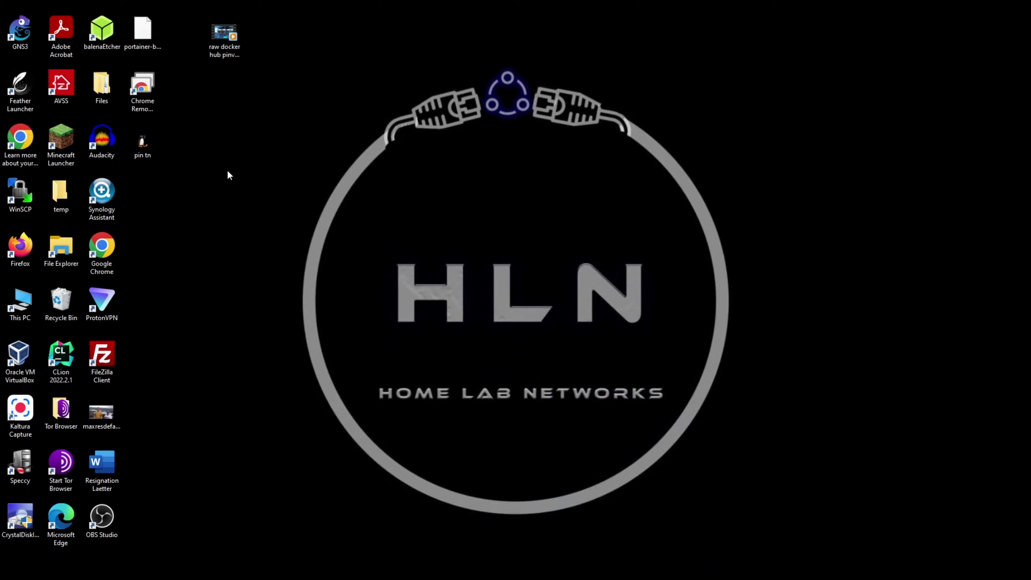
Refresh the Windows desktop so the exported Untitled-1 PNG appears, then deselect
right_click(204, 173)
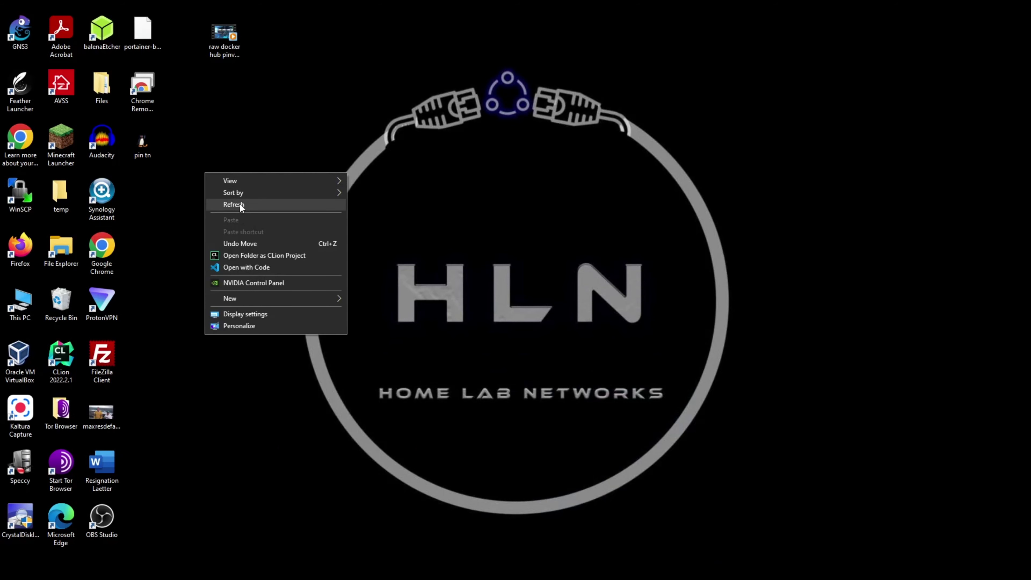
click(240, 204)
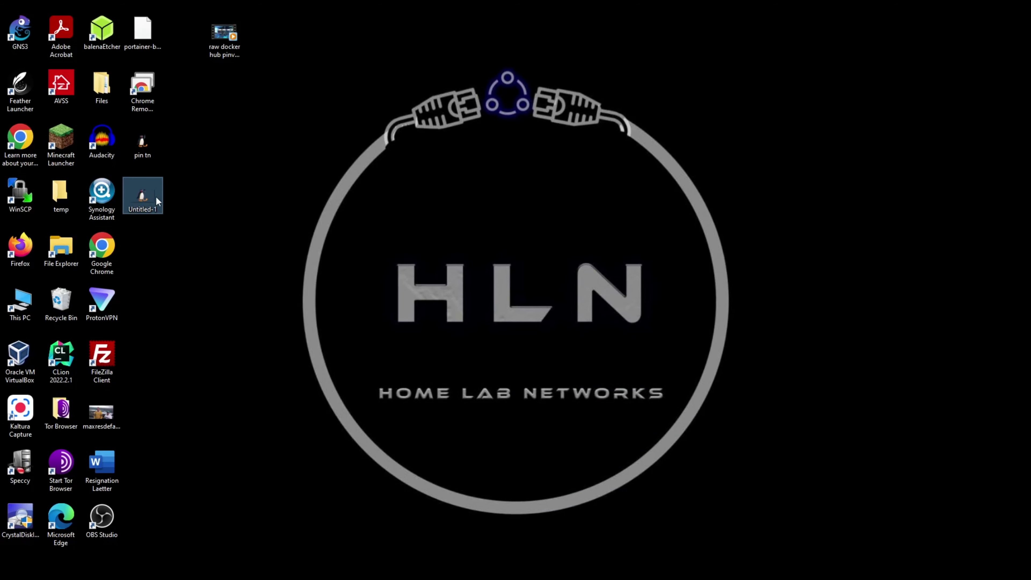
click(652, 239)
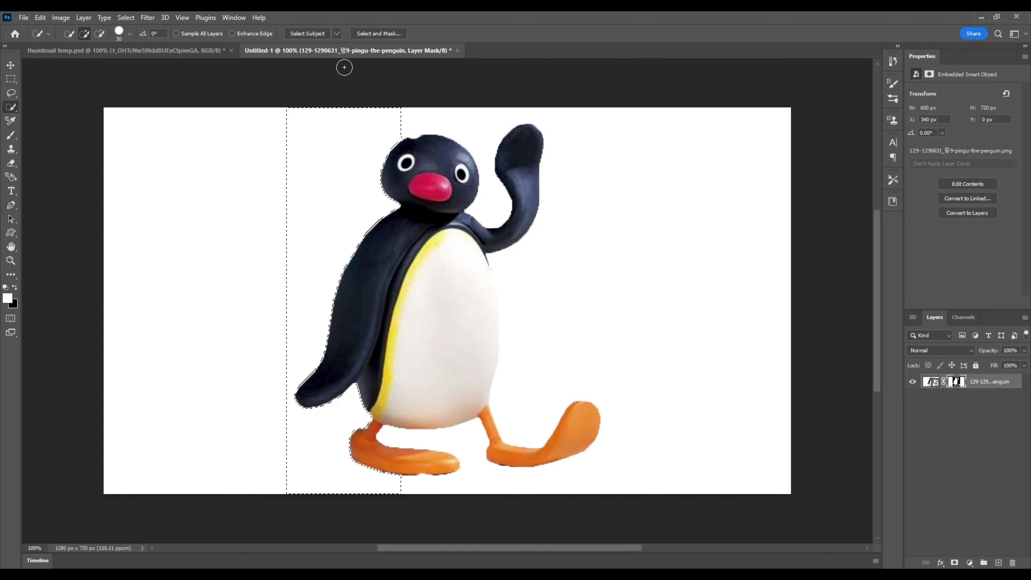
Place the Untitled-1 penguin on the thumbnail temp canvas at about 73%, lower right
click(163, 51)
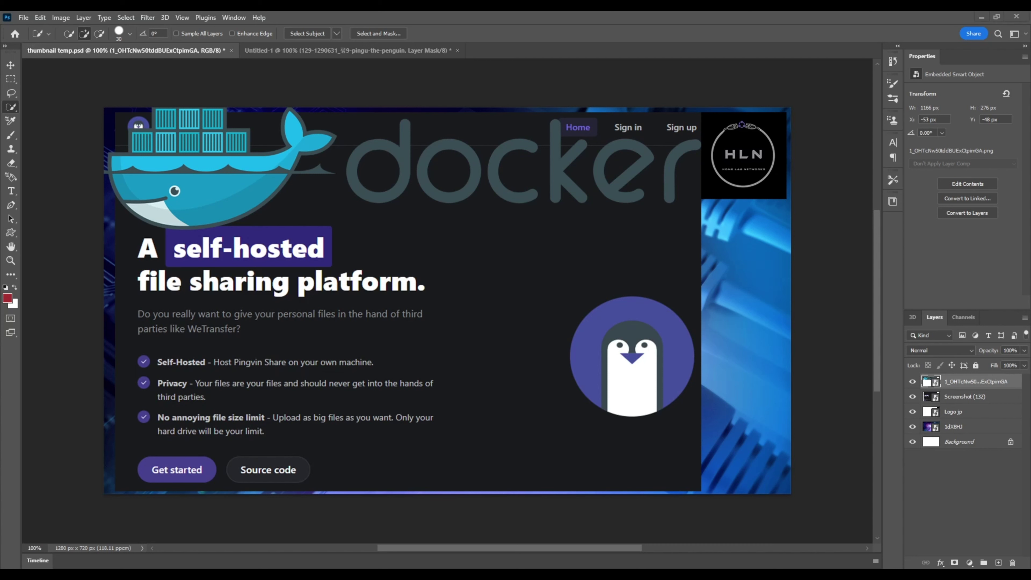
drag(615, 309, 560, 309)
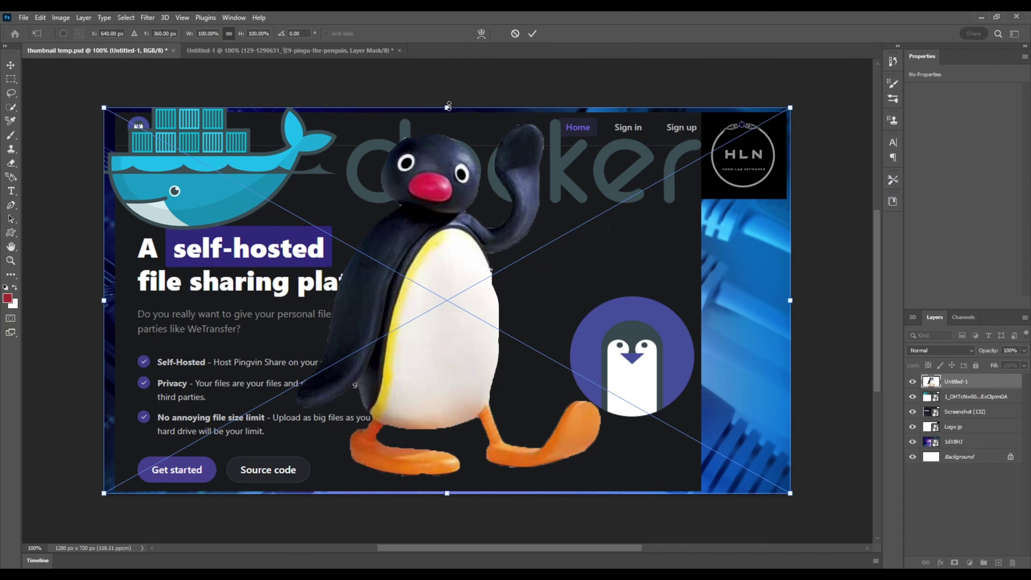
drag(454, 110, 454, 260)
drag(423, 355, 468, 369)
drag(454, 291, 477, 287)
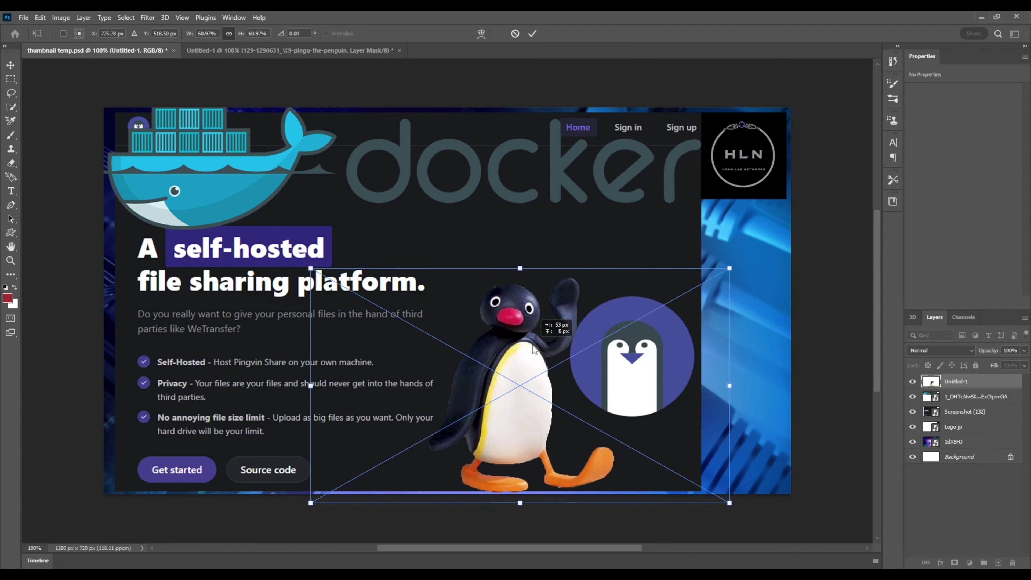
drag(304, 267, 220, 220)
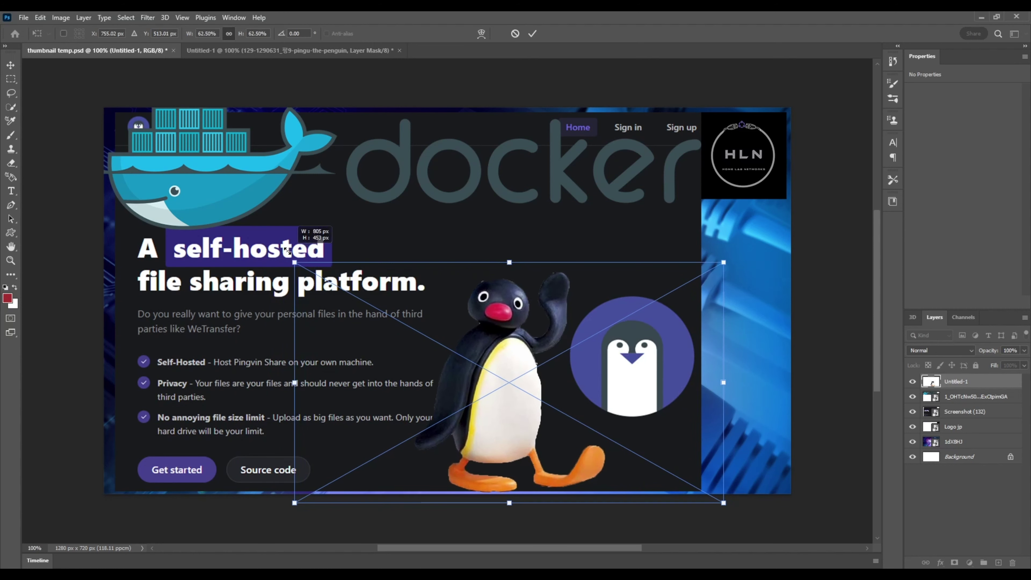
drag(461, 348, 476, 358)
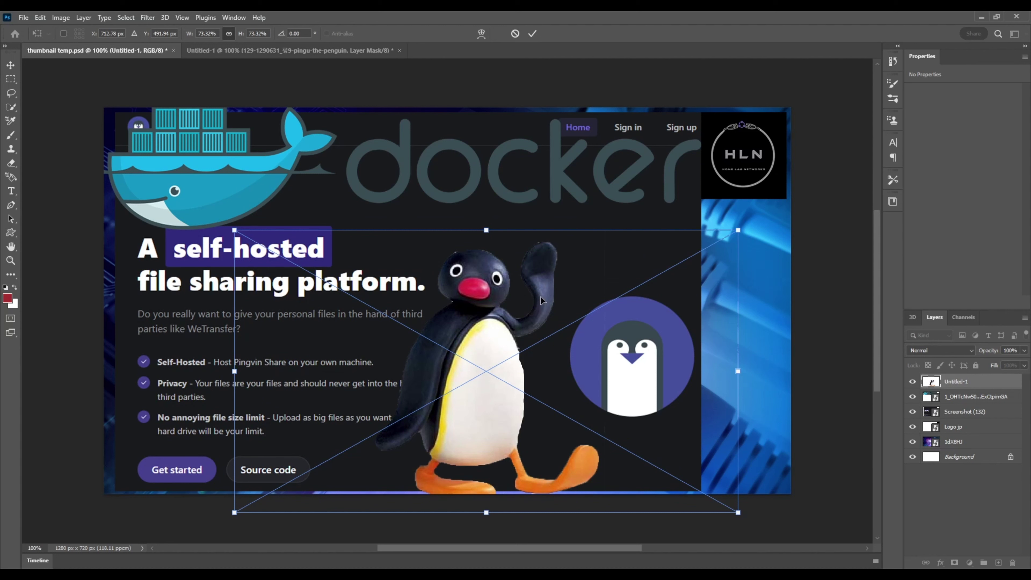
Flip the penguin horizontally, shift it beside the Pingvin icon, and commit
right_click(402, 317)
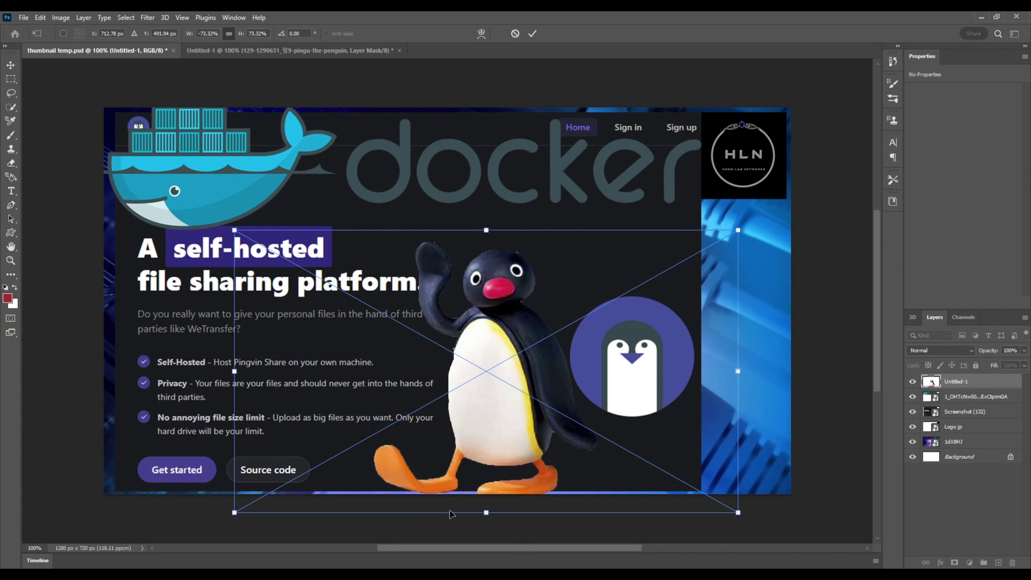
drag(518, 391, 521, 364)
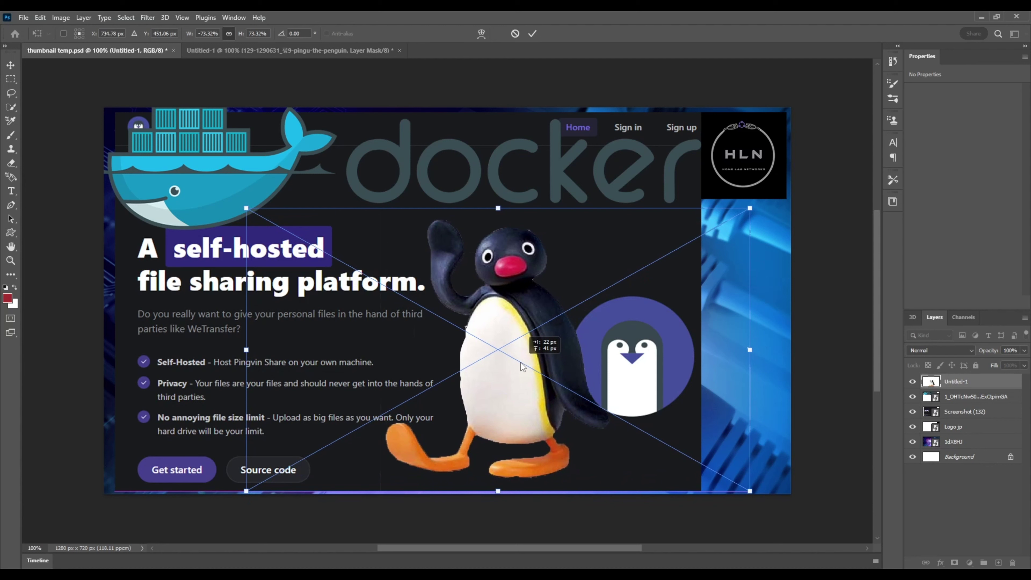
click(532, 33)
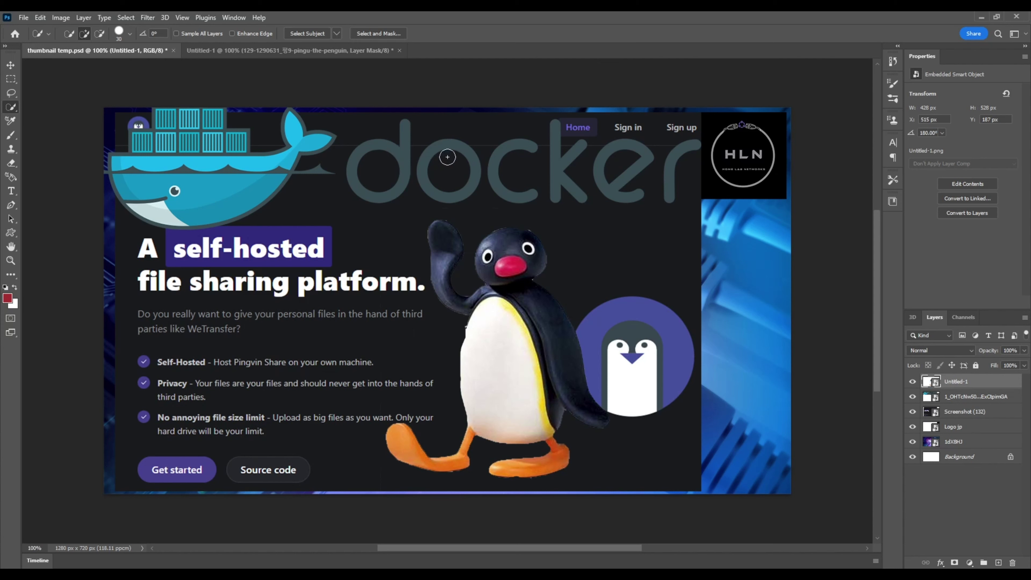
Export the thumbnail as a 1280×720 PNG, entering the file name pingvin tn
click(24, 18)
mouse_move(36, 204)
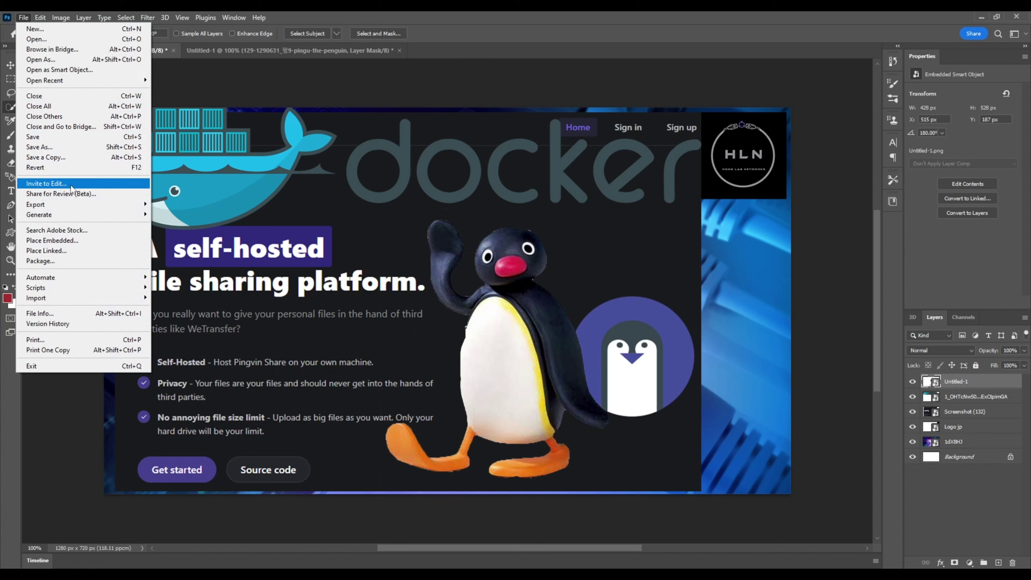
click(171, 215)
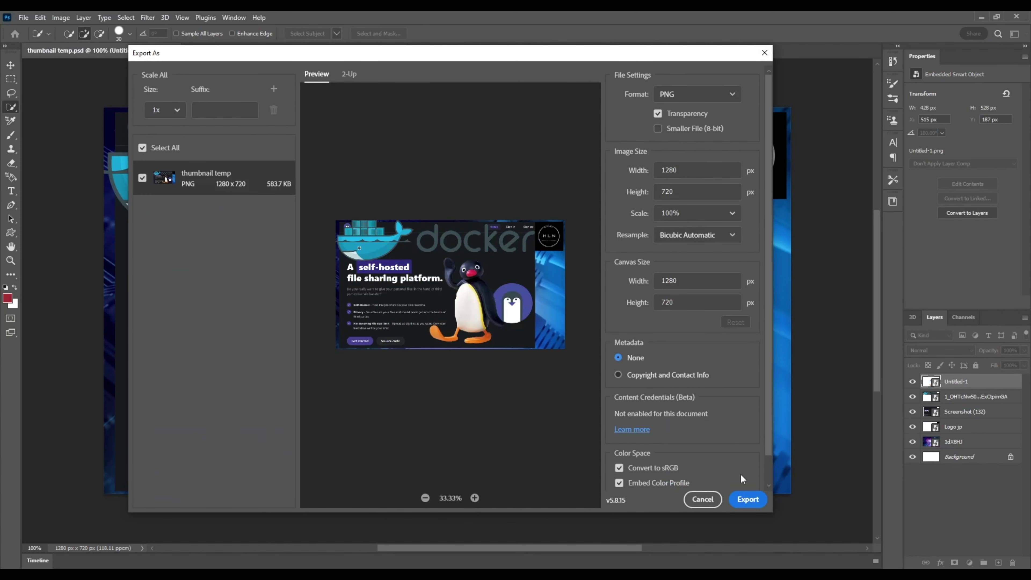
click(749, 503)
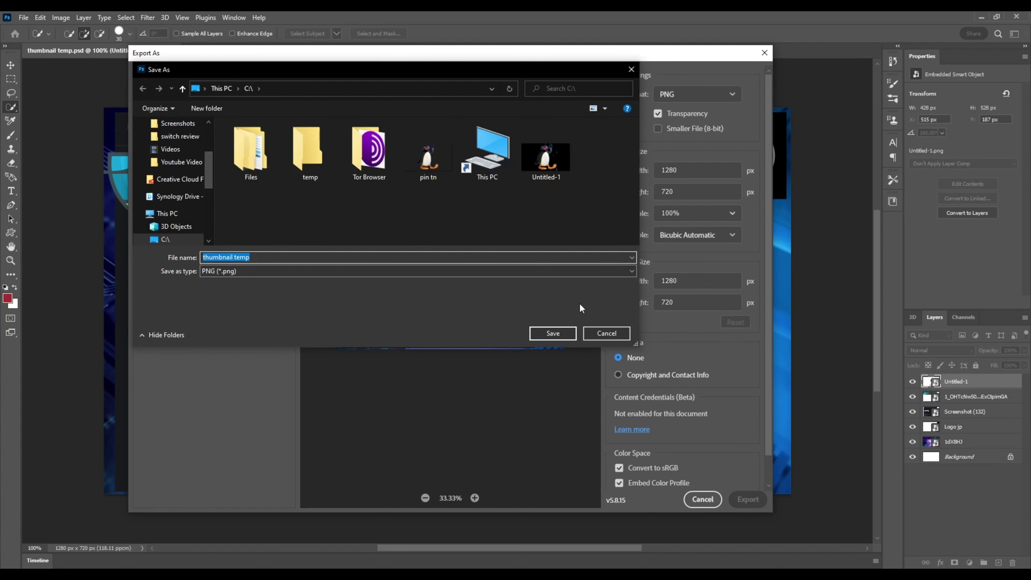
text(pin)
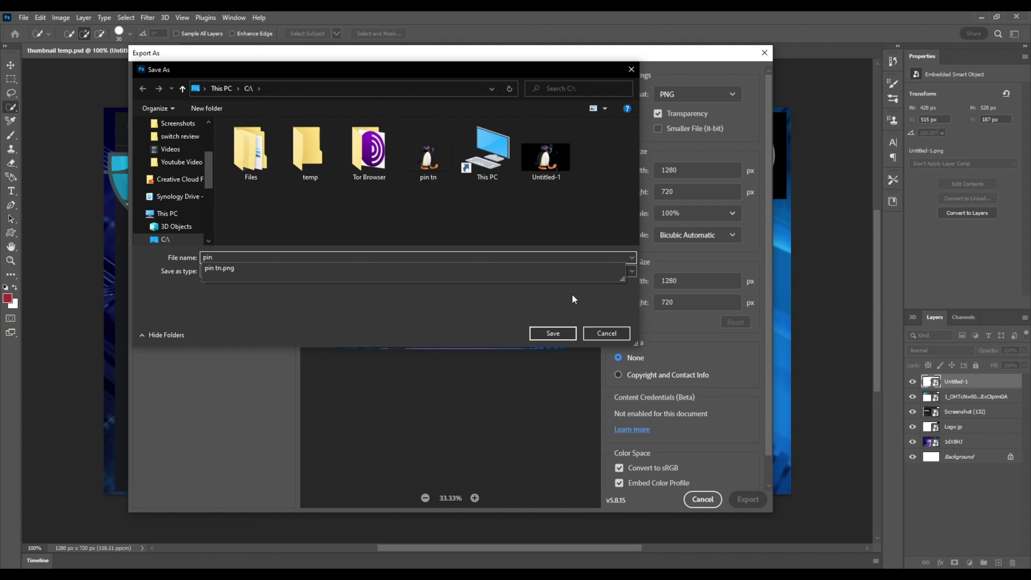
text(g)
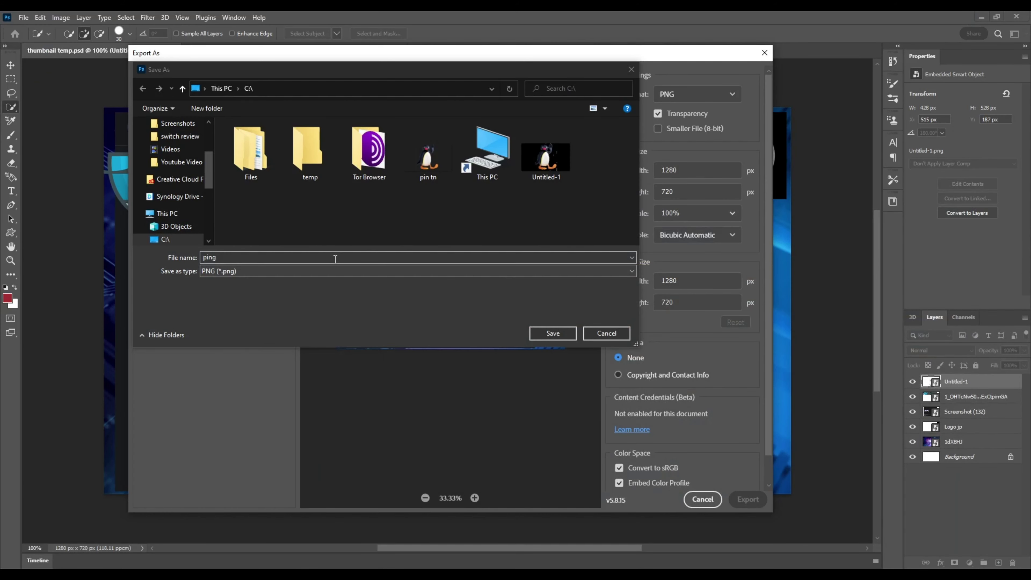
click(335, 259)
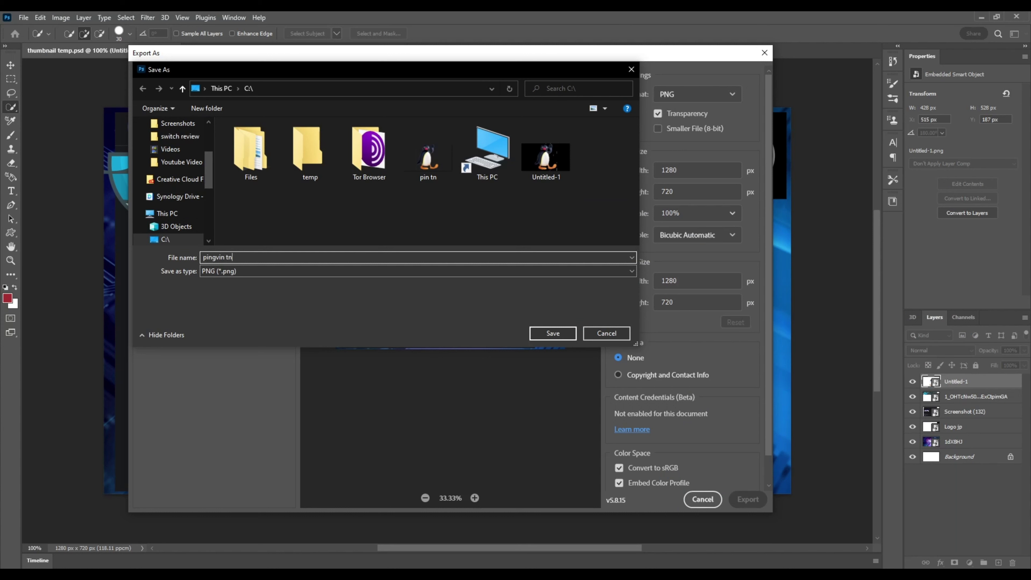
Save pingvin tn in D:\IT Company\Youtube Video of Data Centre, then close Untitled-1 saving changes
scroll(186, 159, up, 3)
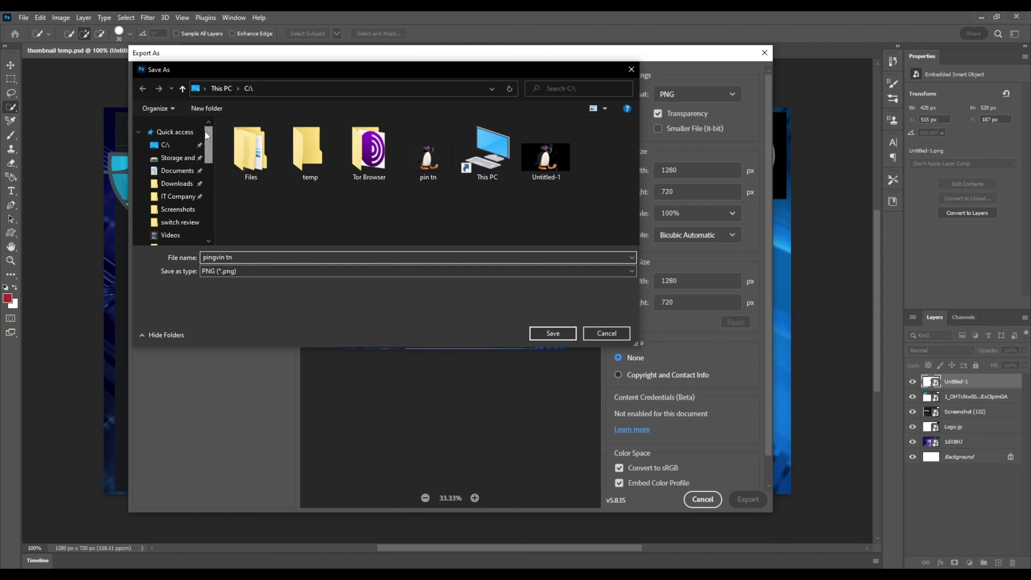
click(185, 159)
double_click(270, 179)
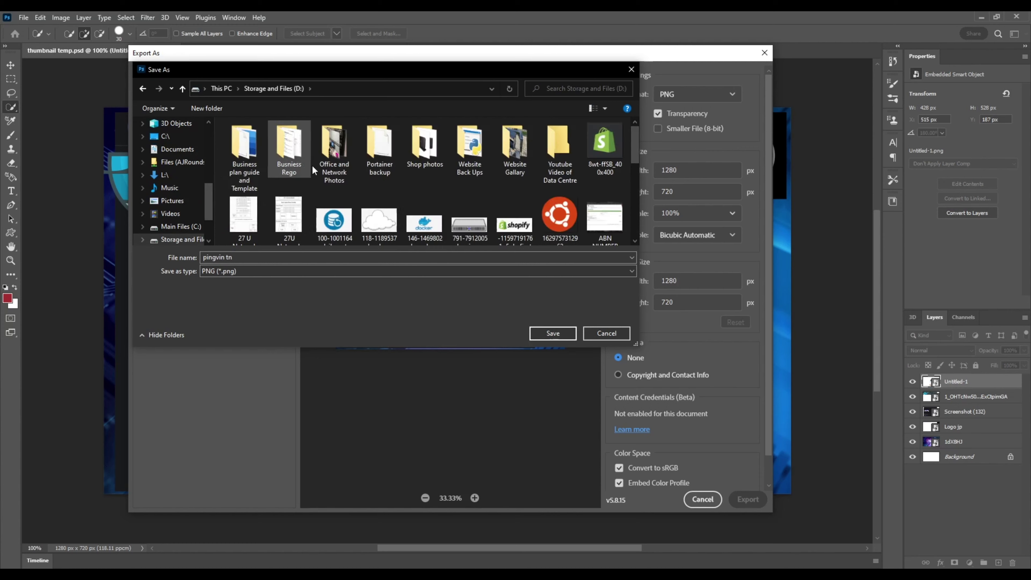
double_click(560, 153)
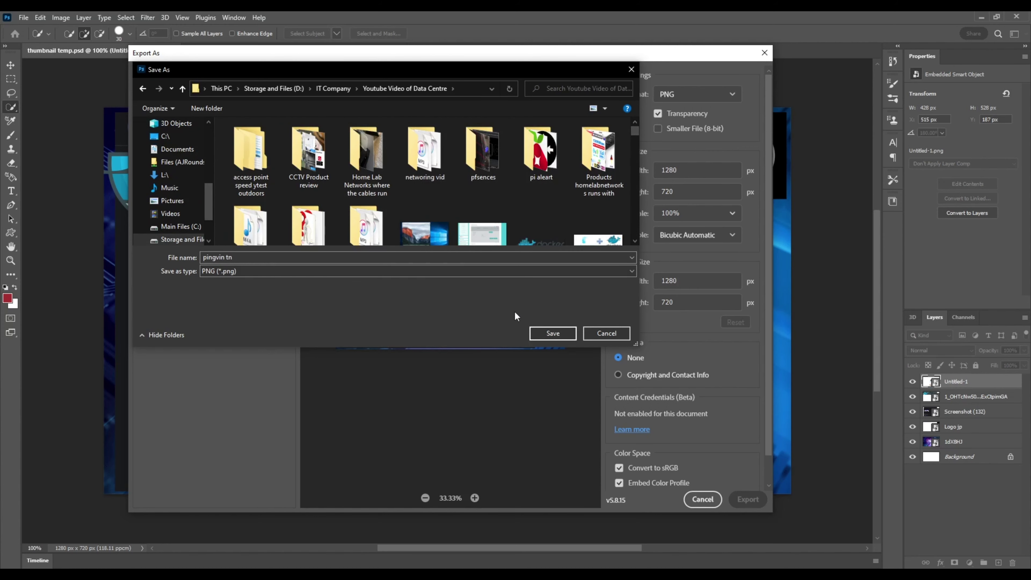
click(553, 333)
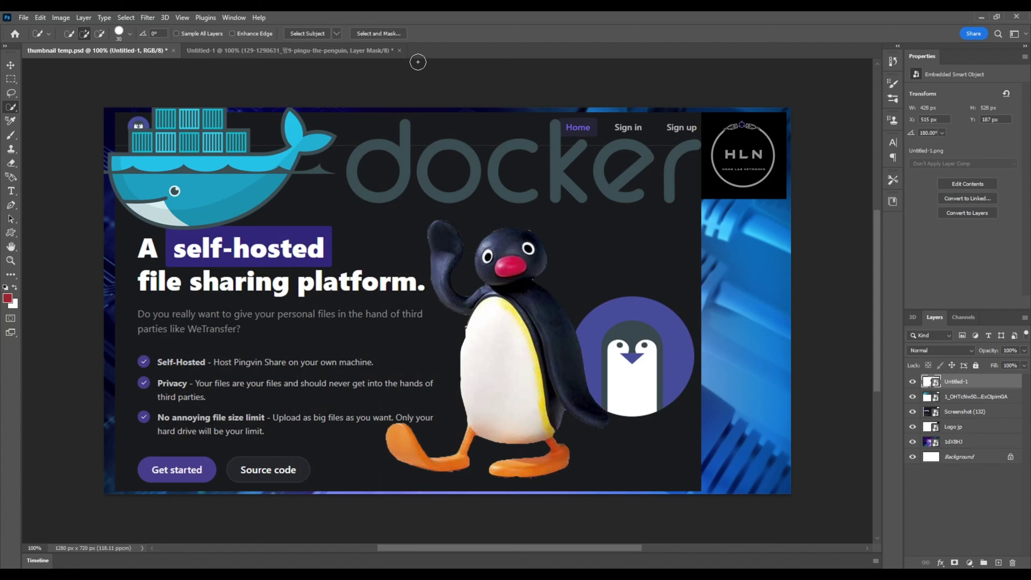
click(400, 50)
click(460, 223)
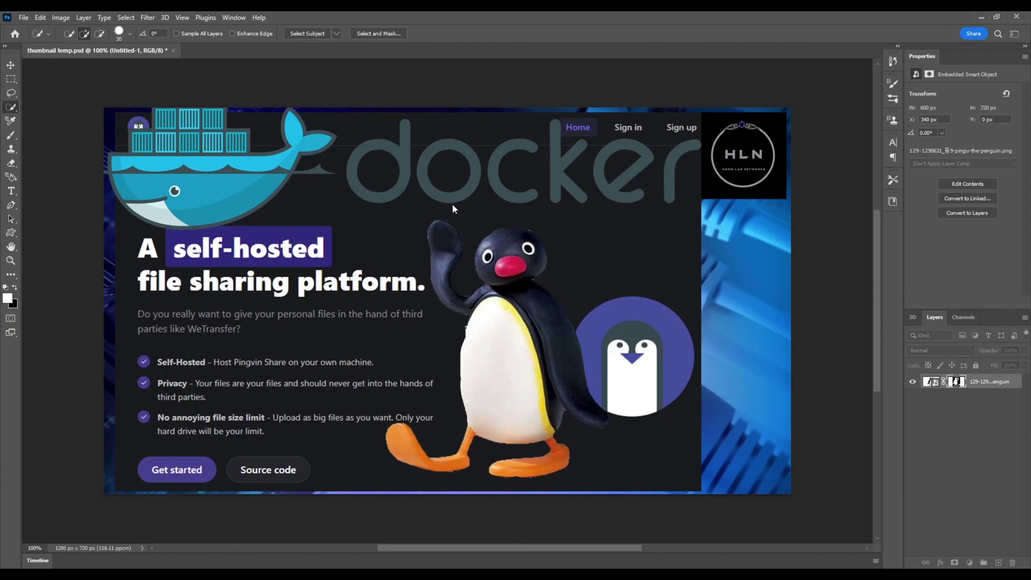
Minimise Photoshop to show the Windows desktop
click(982, 17)
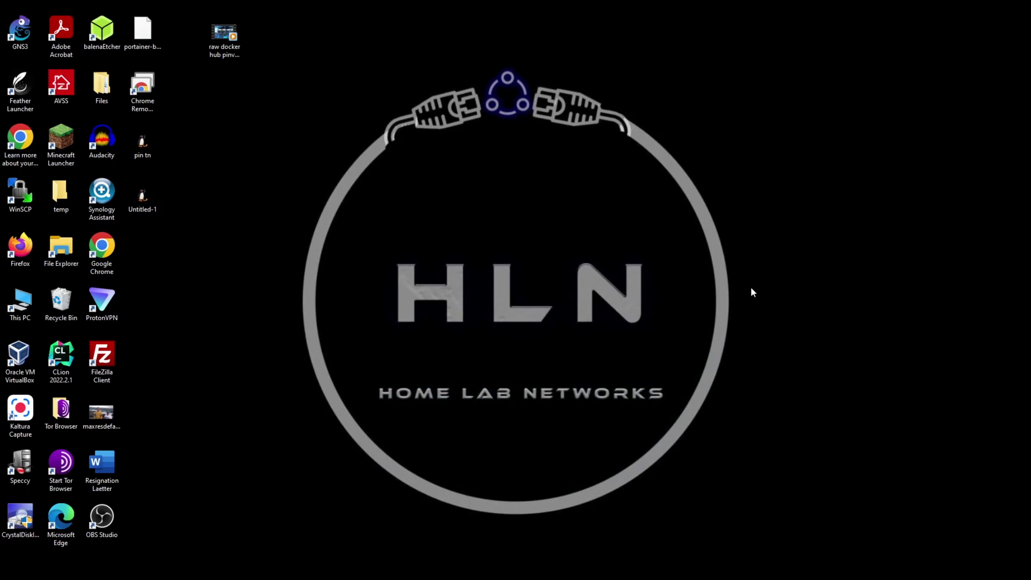